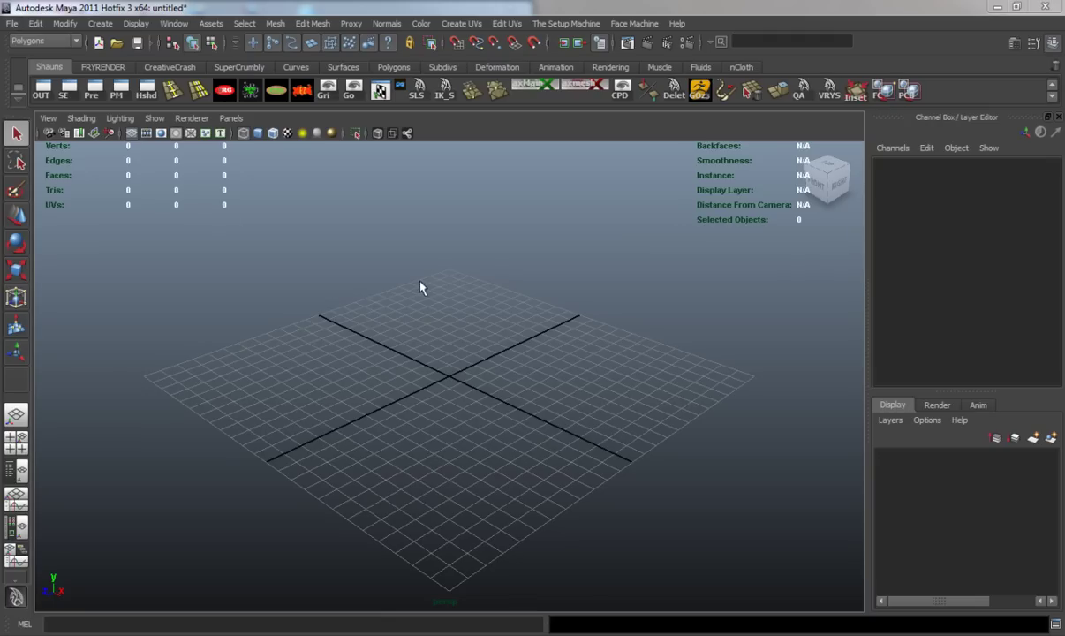
# Step: Import br.fbx from the project's scenes folder and frame the imported backdrop in the perspective view
pyautogui.keyDown('alt'); pyautogui.moveTo(389, 309); pyautogui.dragTo(460, 304); pyautogui.keyUp('alt')
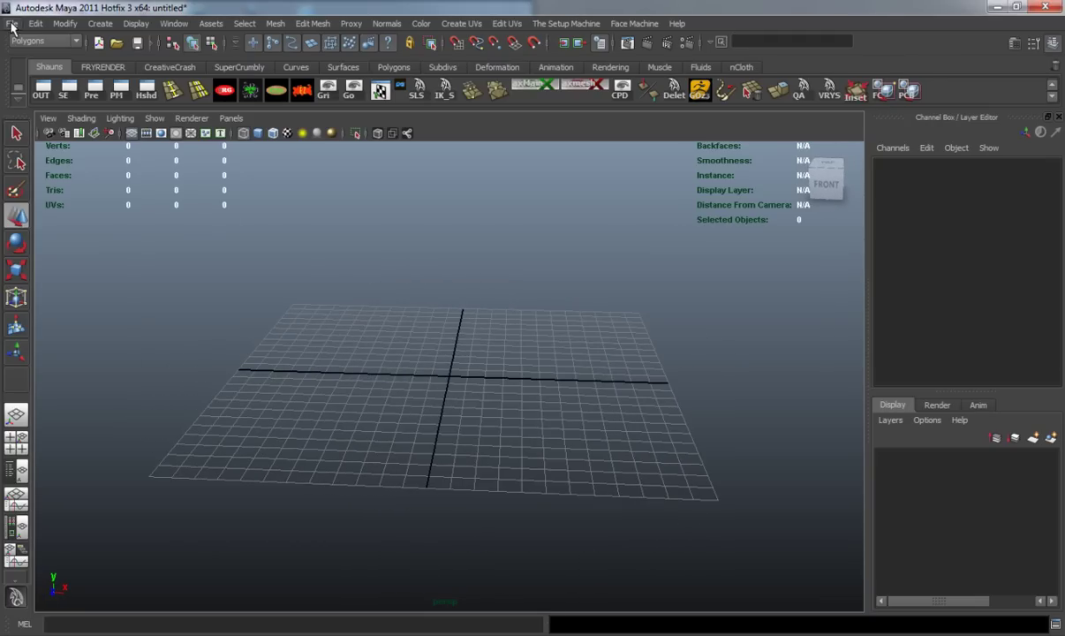
pyautogui.click(12, 23)
pyautogui.click(53, 139)
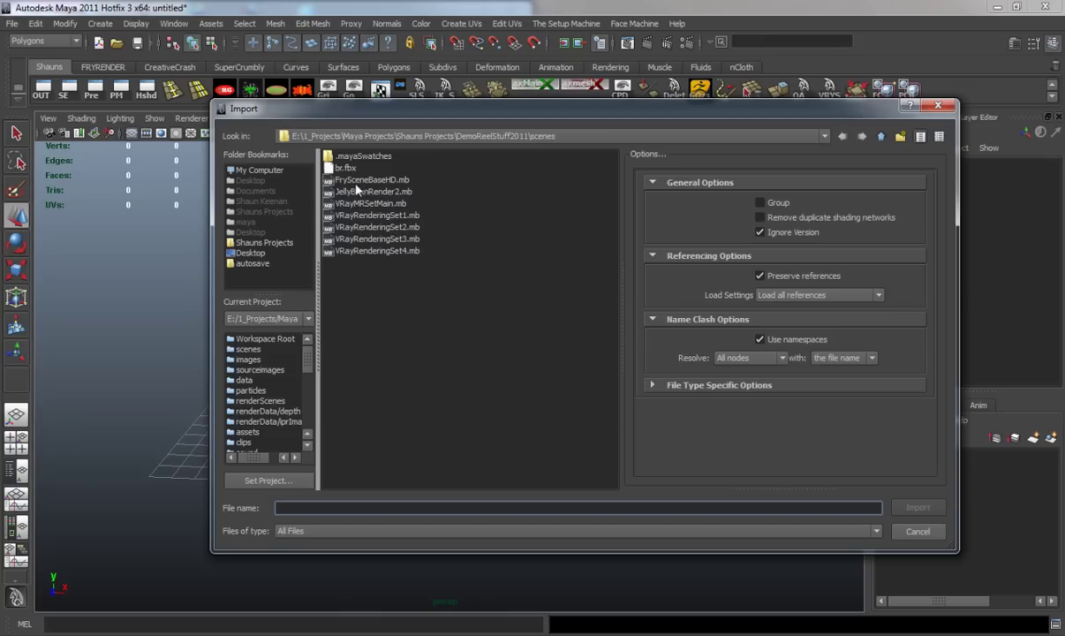
pyautogui.doubleClick(353, 169)
pyautogui.keyDown('alt'); pyautogui.moveTo(457, 339); pyautogui.dragTo(351, 343, button='right'); pyautogui.keyUp('alt')
pyautogui.press('a')
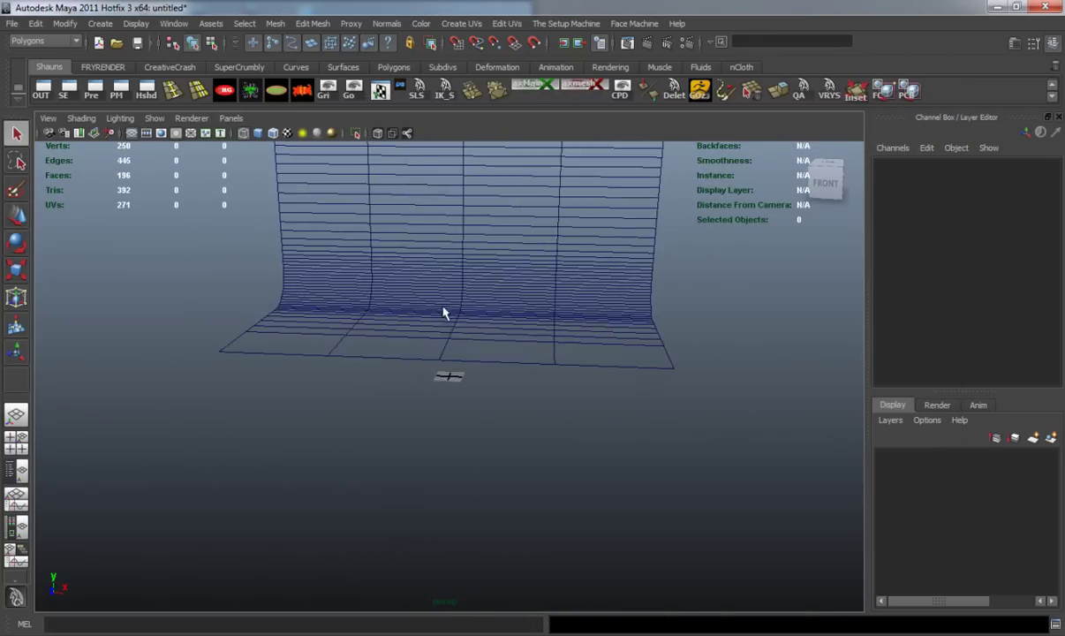
# Step: Lower the backdrop mesh about 33 units and reset it with the center pivot, delete history and freeze transformations script
pyautogui.keyDown('alt'); pyautogui.moveTo(421, 416); pyautogui.dragTo(437, 380); pyautogui.keyUp('alt')
pyautogui.click(446, 456)
pyautogui.press('w')
pyautogui.keyDown('alt'); pyautogui.moveTo(446, 457); pyautogui.dragTo(388, 409); pyautogui.keyUp('alt')
pyautogui.moveTo(450, 422); pyautogui.dragTo(361, 454)
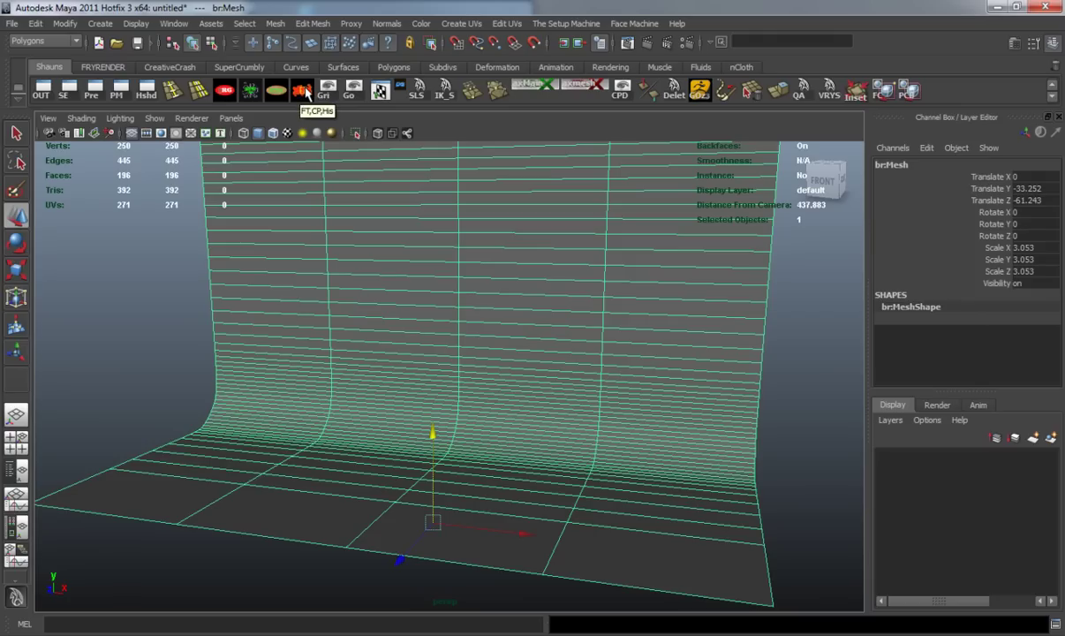
pyautogui.click(303, 91)
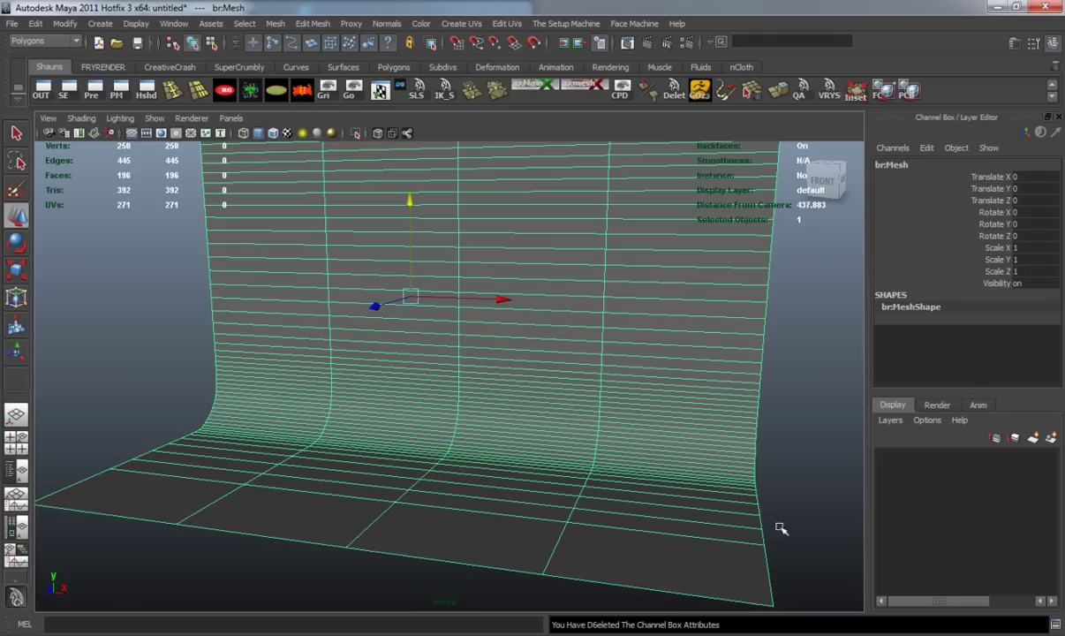
# Step: Copy the CenterPivot, DeleteHistory and FreezeTransformations lines from the Script Editor history into the cleared MEL input and enlarge the text
pyautogui.click(1056, 624)
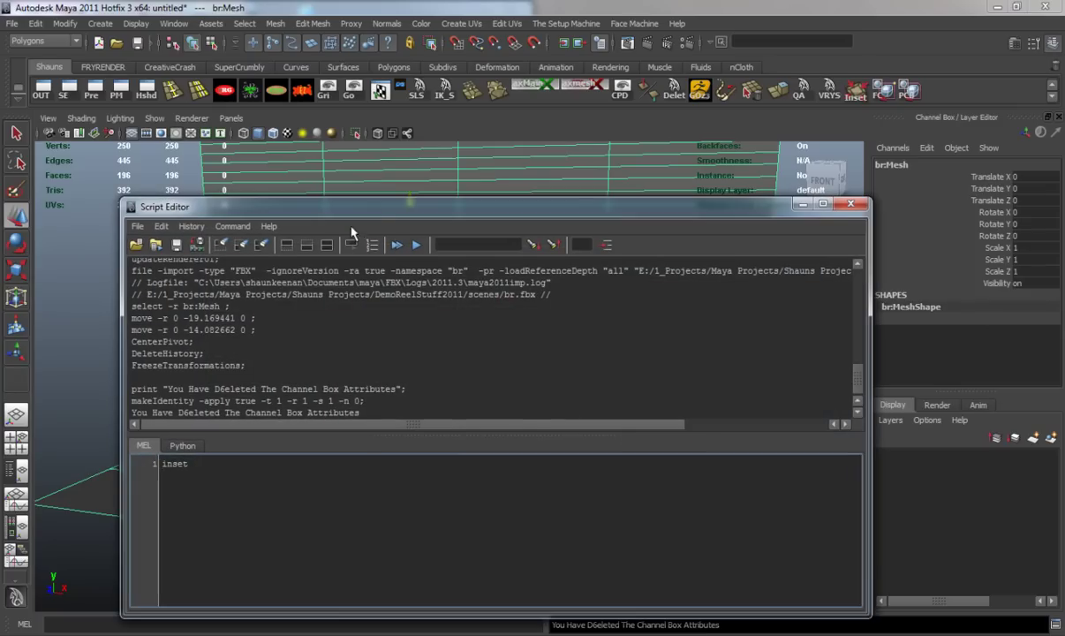
pyautogui.moveTo(361, 207); pyautogui.dragTo(354, 145)
pyautogui.moveTo(252, 306); pyautogui.dragTo(130, 275)
pyautogui.hotkey('ctrl', 'c')
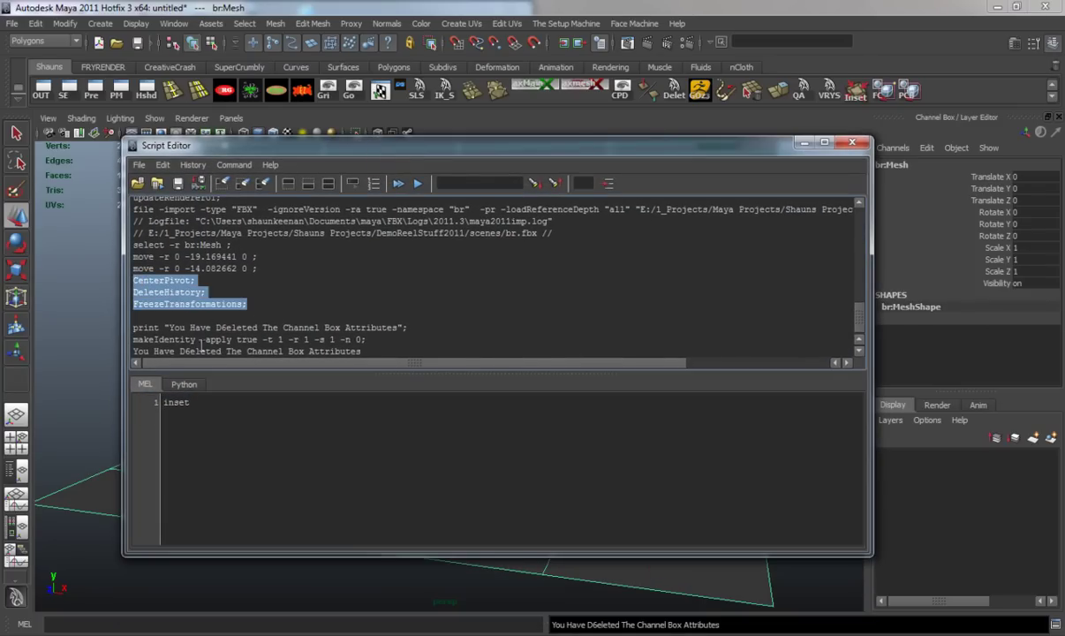
pyautogui.click(212, 413)
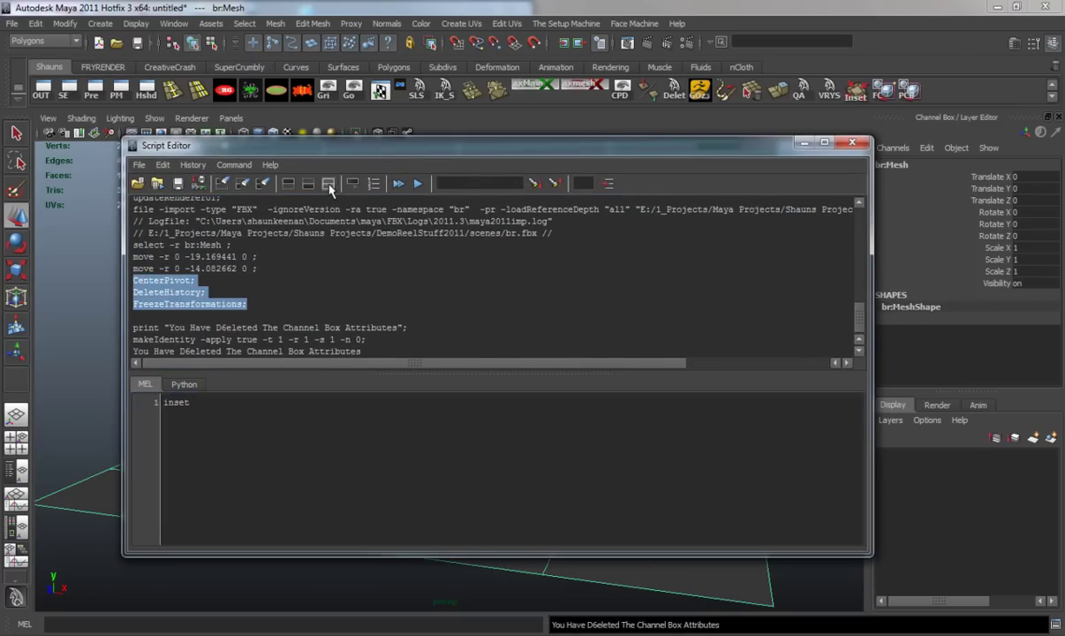
pyautogui.click(262, 183)
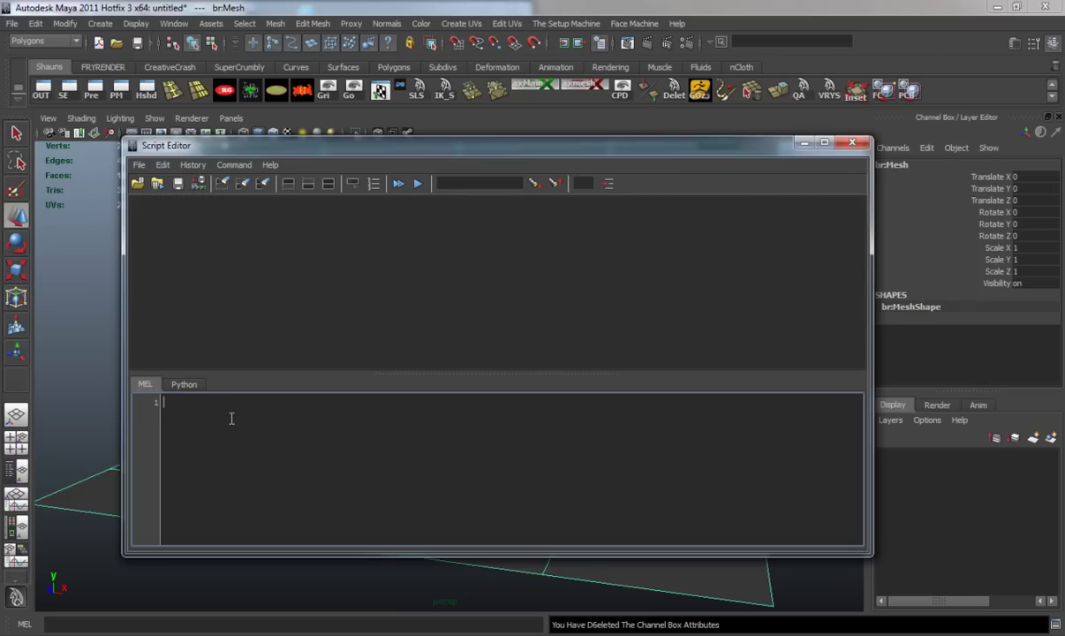
pyautogui.hotkey('ctrl', 'v')
pyautogui.keyDown('ctrl'); pyautogui.scroll(2, 273, 438); pyautogui.keyUp('ctrl')
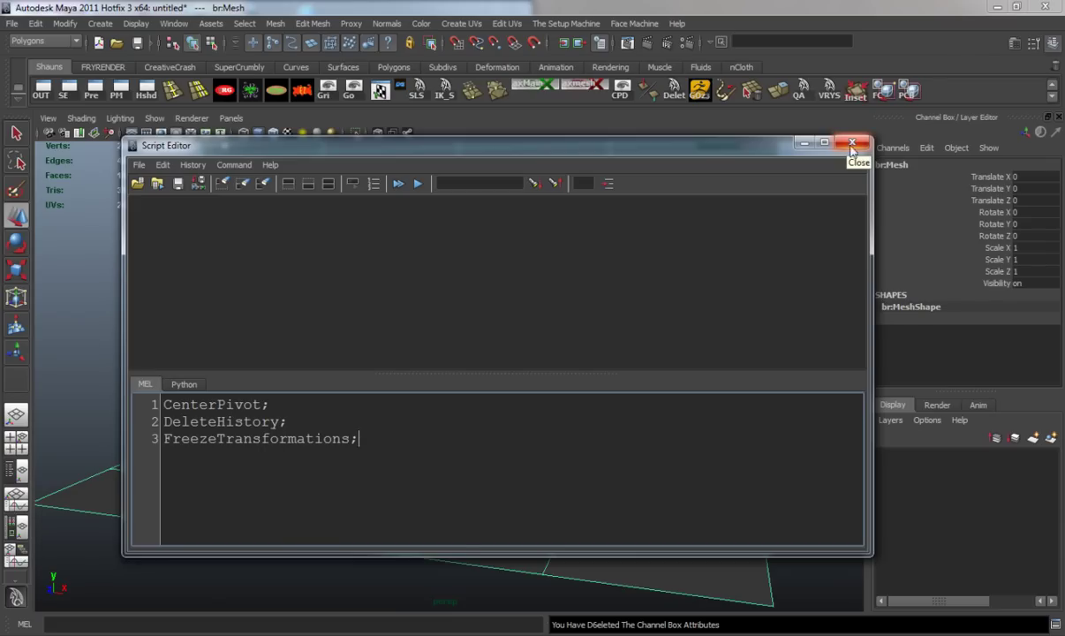
pyautogui.moveTo(872, 212); pyautogui.dragTo(573, 228)
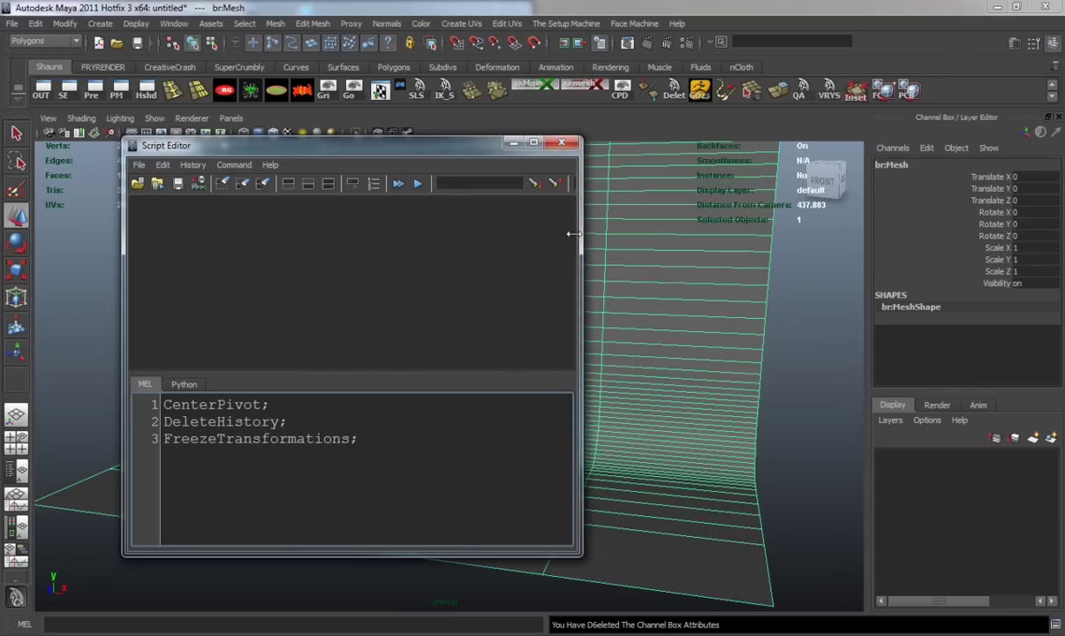
pyautogui.click(559, 144)
# Step: Deselect the backdrop and display it shaded with its wireframe in the viewport
pyautogui.click(140, 296)
pyautogui.moveTo(143, 288)
pyautogui.keyDown('alt'); pyautogui.mouseDown()
pyautogui.moveTo(262, 295)
pyautogui.moveTo(306, 344)
pyautogui.moveTo(301, 351)
pyautogui.moveTo(297, 321)
pyautogui.moveTo(219, 309)
pyautogui.moveTo(375, 358)
pyautogui.moveTo(445, 350)
pyautogui.moveTo(420, 386)
pyautogui.moveTo(444, 373)
pyautogui.mouseUp(); pyautogui.keyUp('alt')
pyautogui.click(274, 133)
# Step: Examine which renderers are available in the render settings
pyautogui.click(647, 42)
pyautogui.click(430, 127)
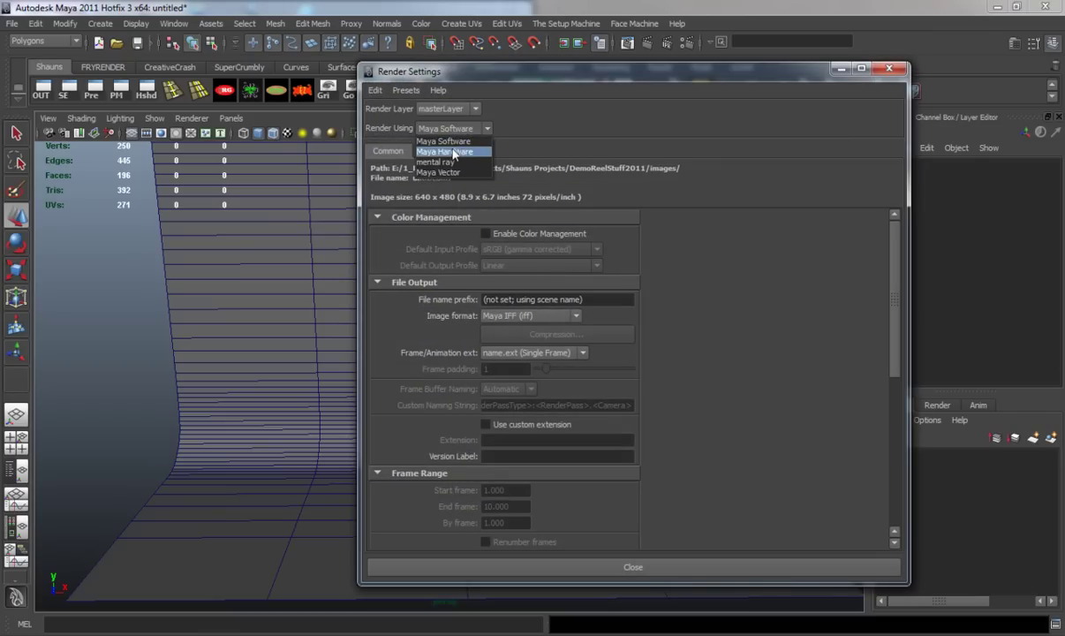
pyautogui.click(447, 139)
pyautogui.click(578, 567)
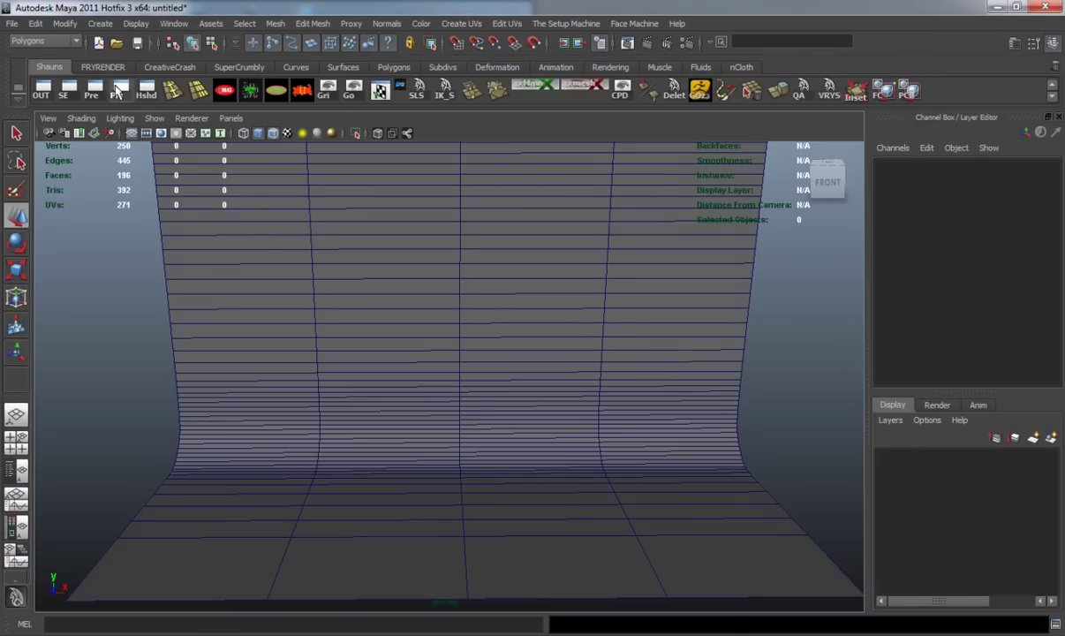
# Step: Load the vrayformaya.mll plug-in
pyautogui.click(111, 86)
pyautogui.scroll(-6, 405, 310)
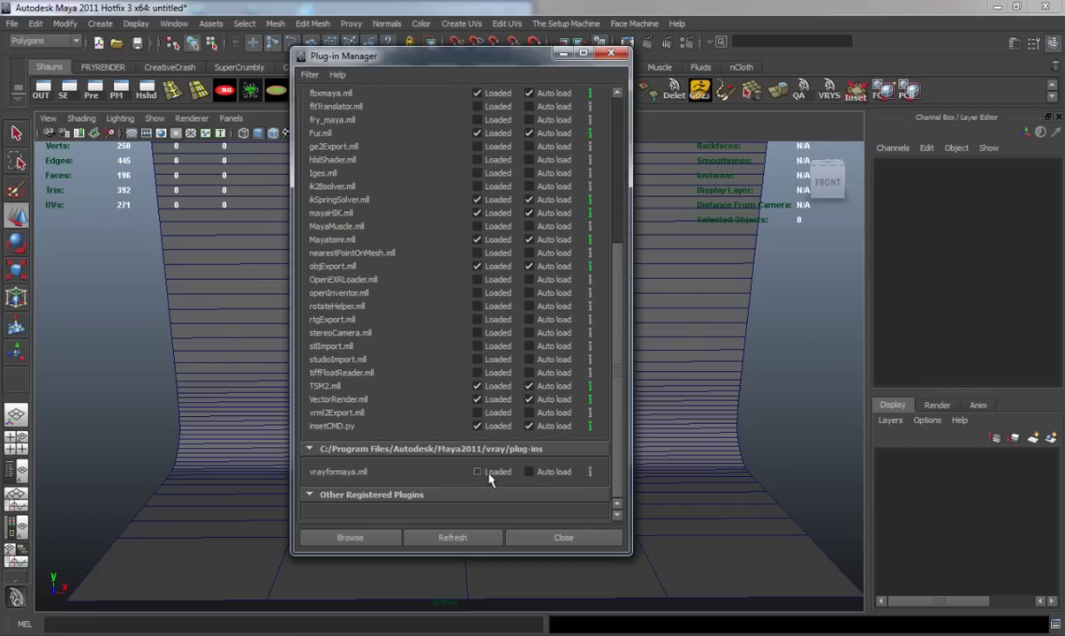
pyautogui.click(478, 472)
pyautogui.click(550, 538)
# Step: Set the renderer to V-Ray in the render settings
pyautogui.click(667, 43)
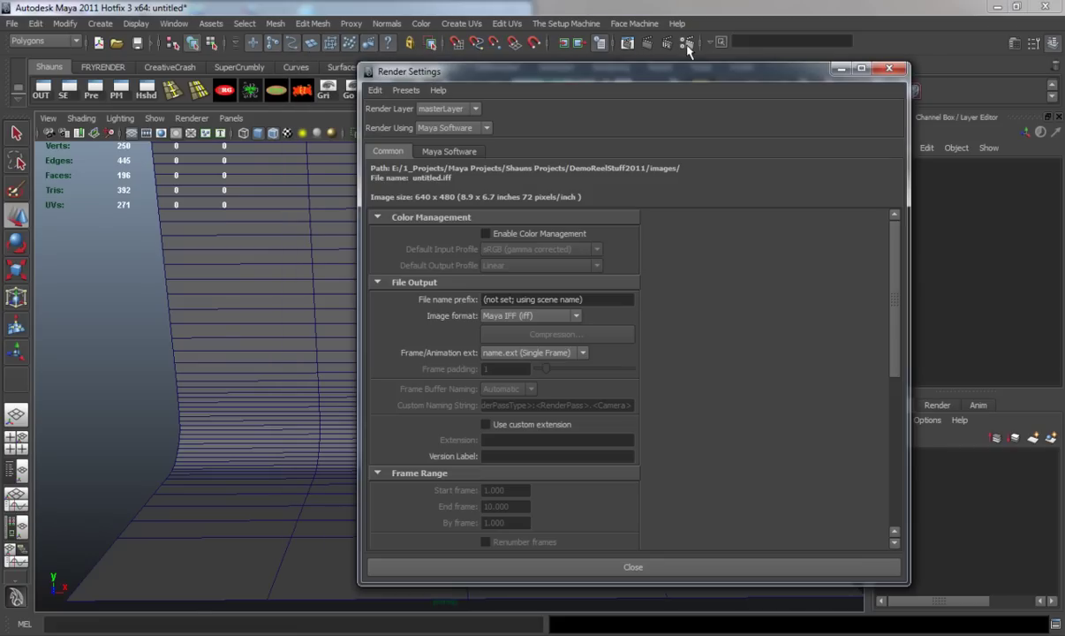
pyautogui.click(486, 129)
pyautogui.click(433, 180)
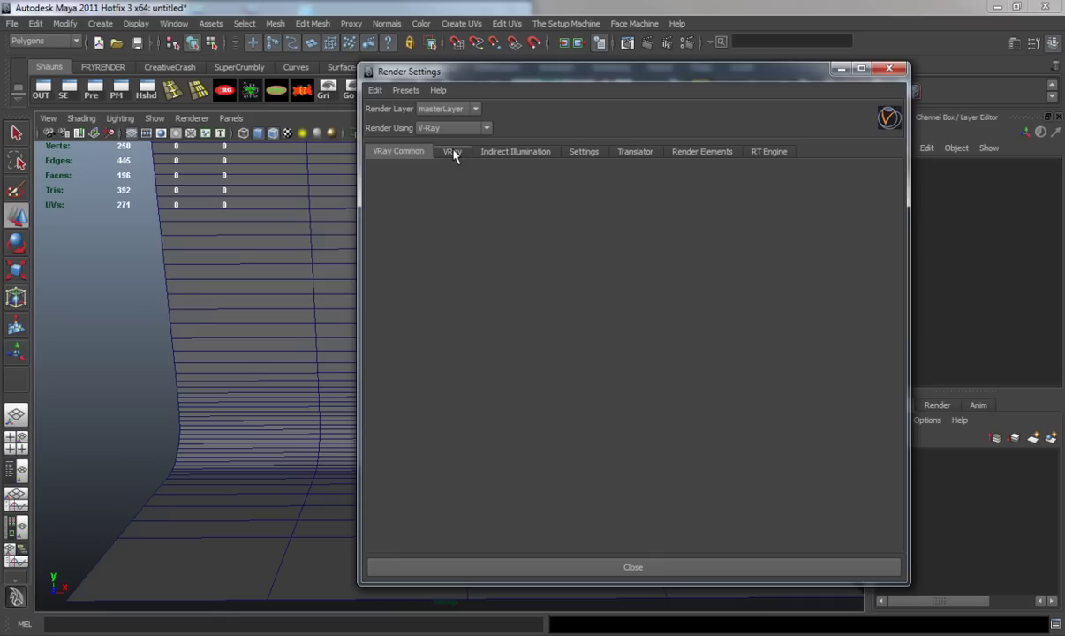
# Step: Set the V-Ray render resolution to 3250 by 1828 with the width/height ratio lock turned off
pyautogui.click(453, 152)
pyautogui.click(398, 151)
pyautogui.scroll(-10, 495, 340)
pyautogui.scroll(-2, 501, 343)
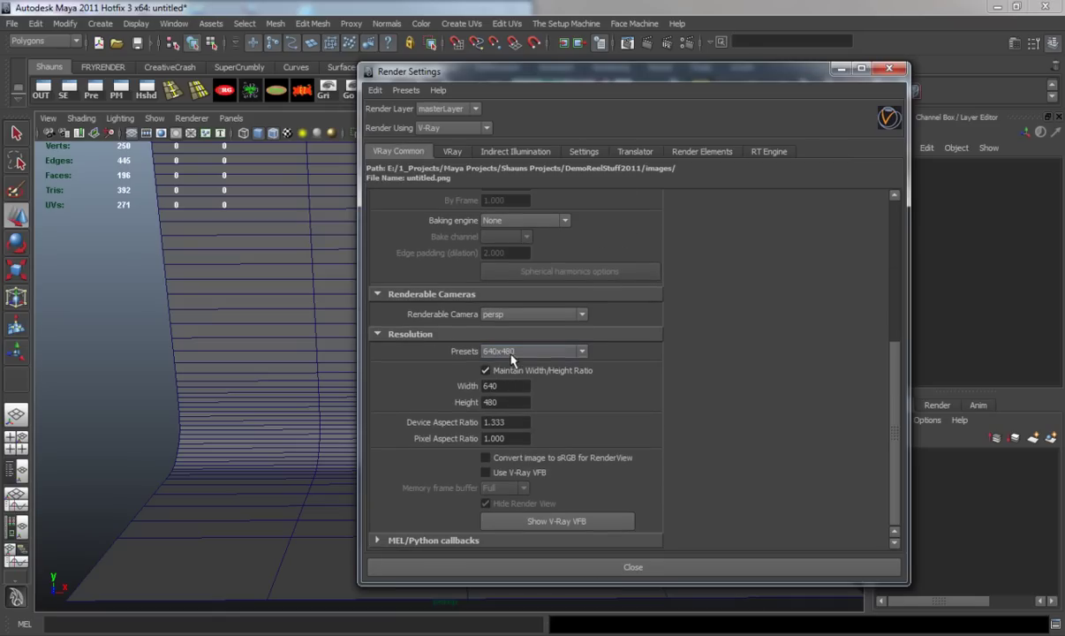
pyautogui.click(512, 351)
pyautogui.click(513, 366)
pyautogui.doubleClick(505, 385)
pyautogui.write('3250')
pyautogui.press('Tab')
pyautogui.write('1828')
pyautogui.click(485, 371)
pyautogui.moveTo(503, 386); pyautogui.dragTo(451, 386)
pyautogui.write('3250')
pyautogui.press('Return')
# Step: Turn on V-Ray global illumination and enable Override Environment in the environment settings
pyautogui.click(508, 152)
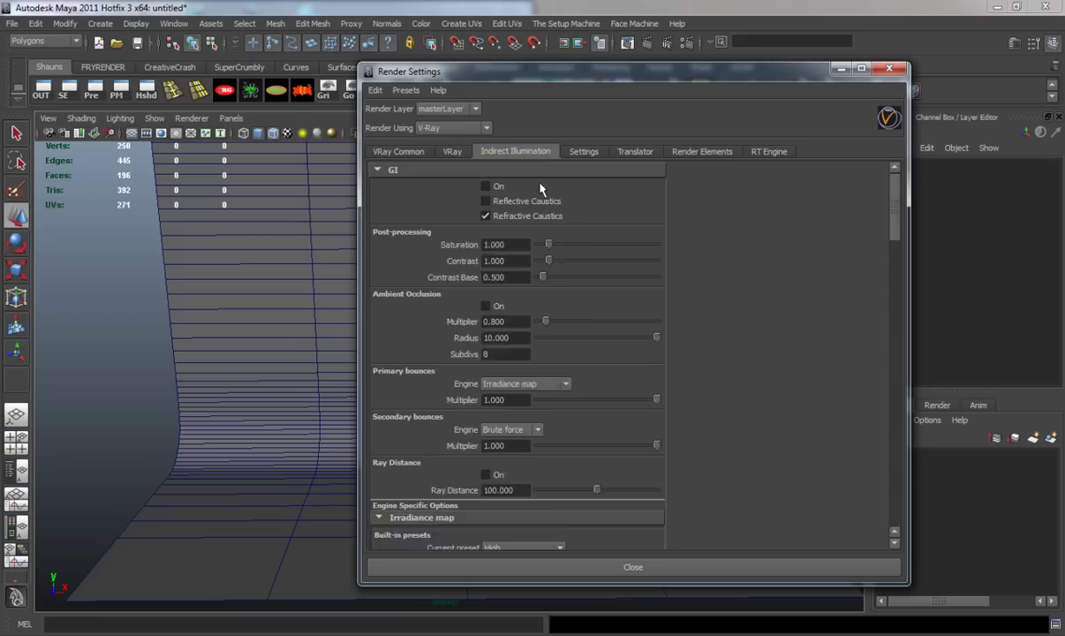
pyautogui.click(486, 186)
pyautogui.click(450, 153)
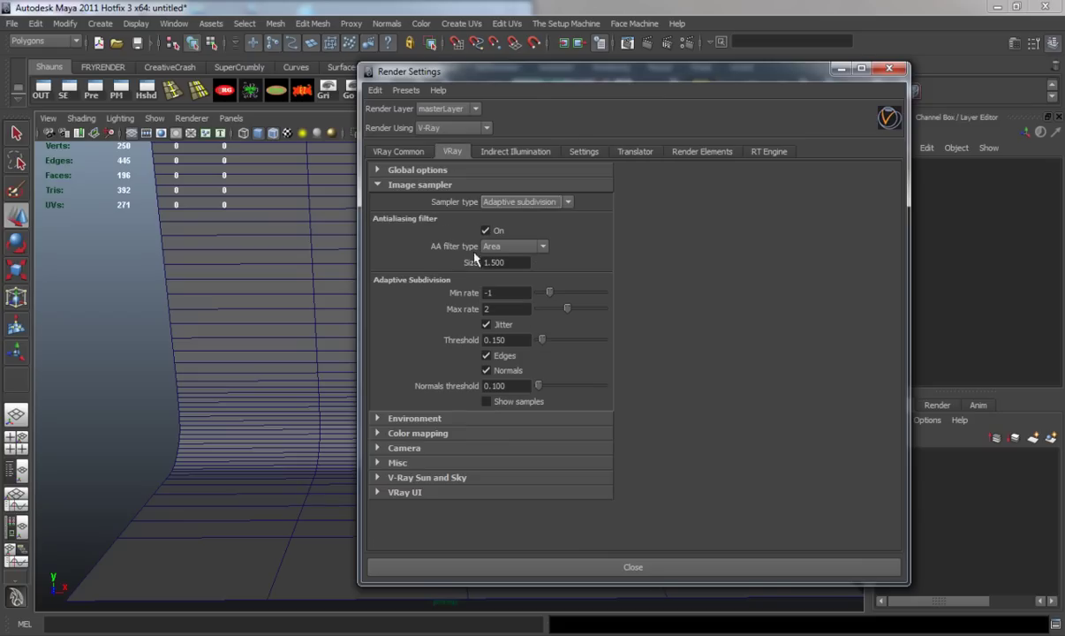
pyautogui.click(424, 420)
pyautogui.scroll(-3, 521, 406)
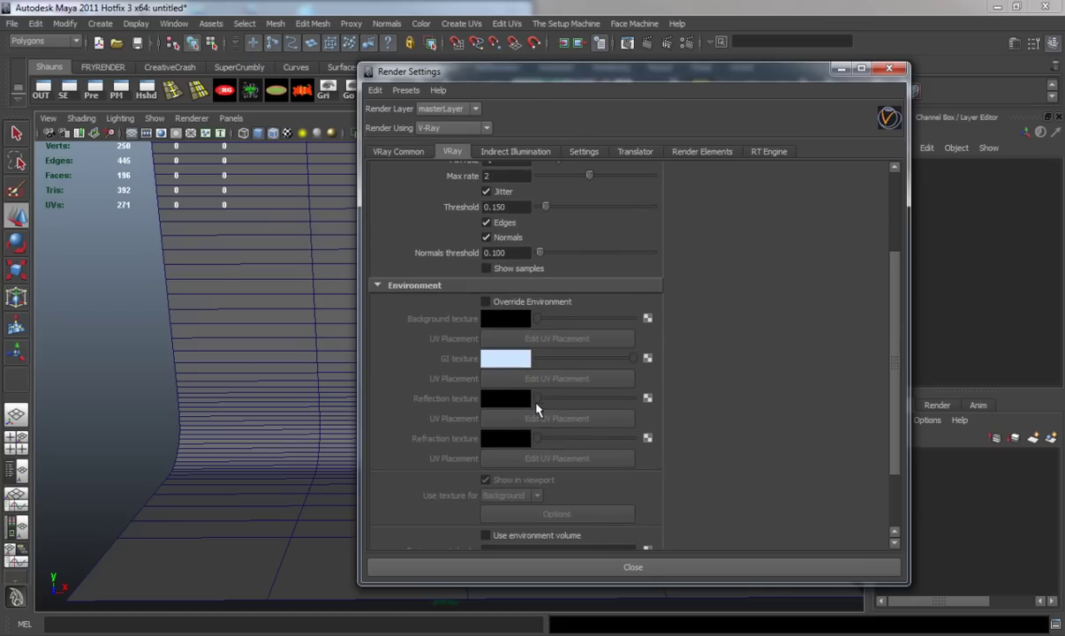
pyautogui.click(485, 302)
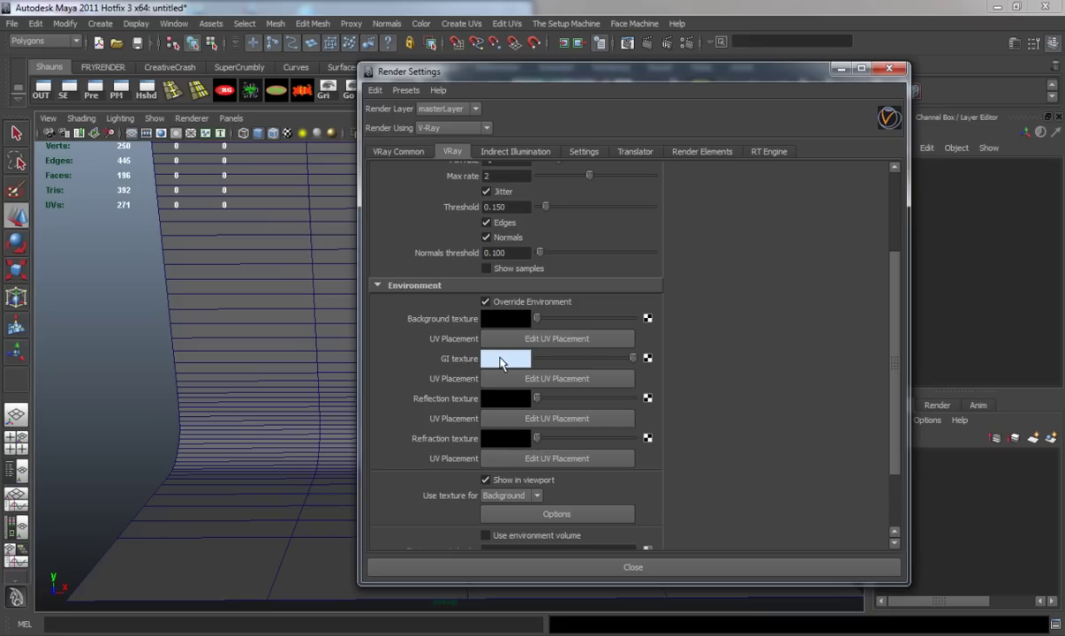
# Step: Connect a file texture to the environment's GI texture and load C007_6000.hdr as its image
pyautogui.click(647, 357)
pyautogui.click(485, 269)
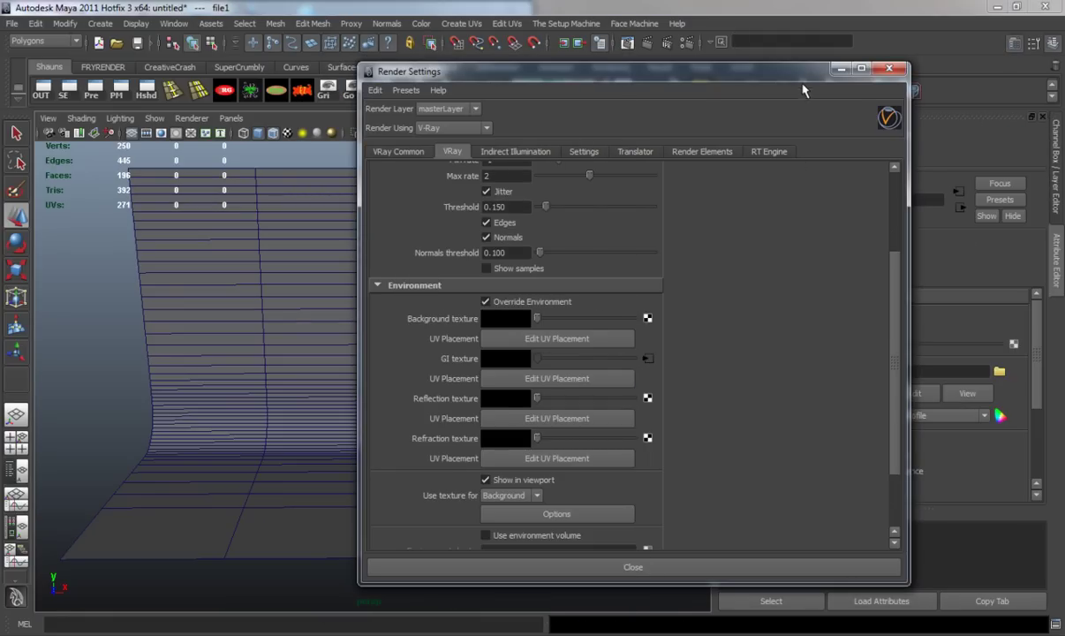
pyautogui.moveTo(756, 73); pyautogui.dragTo(575, 71)
pyautogui.click(999, 372)
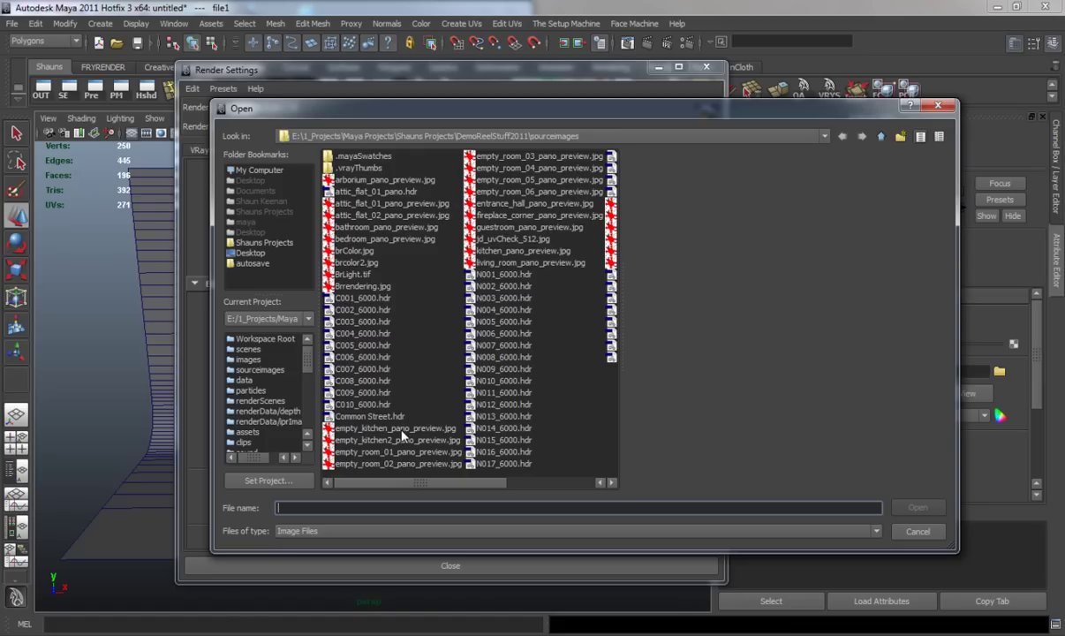
pyautogui.click(363, 368)
pyautogui.click(918, 507)
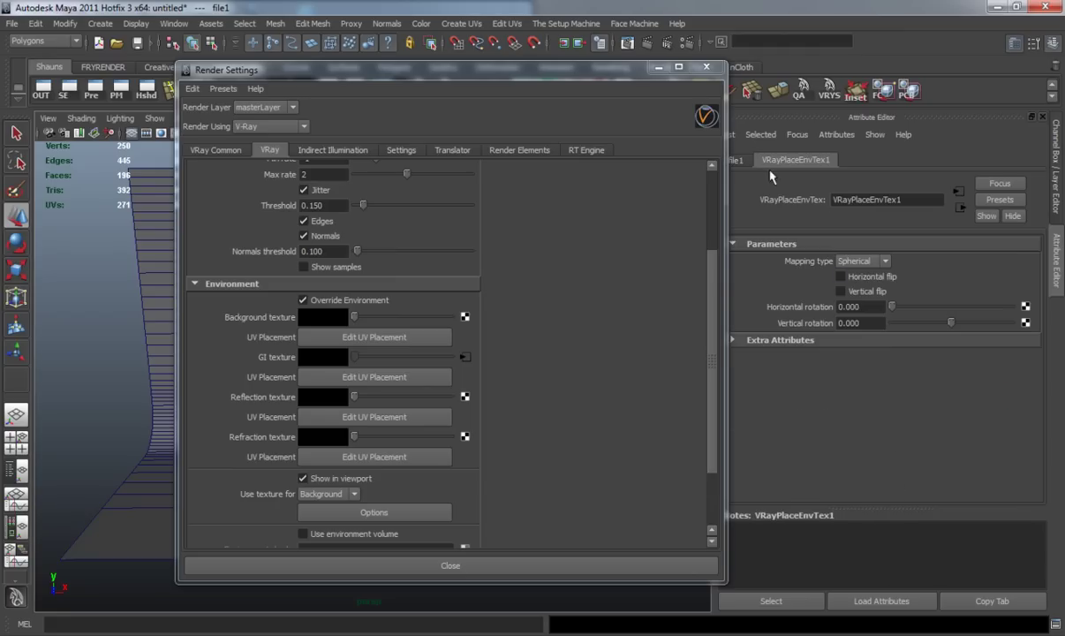
# Step: Set the HDR file texture's filter type to Off and close the render settings
pyautogui.click(738, 161)
pyautogui.click(856, 314)
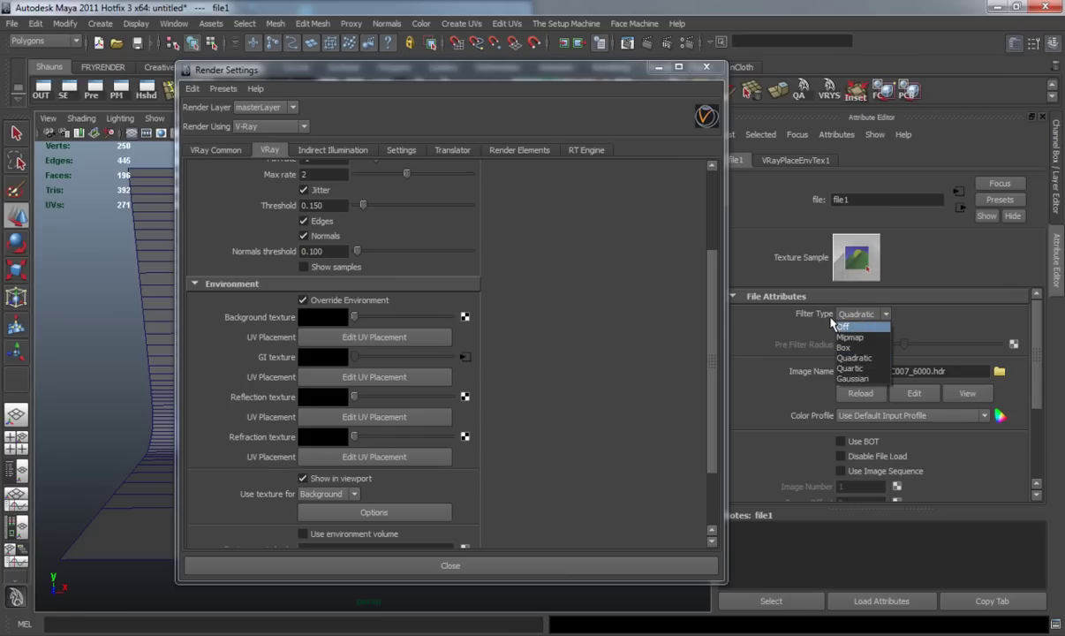
pyautogui.click(846, 327)
pyautogui.click(706, 66)
pyautogui.hotkey('ctrl', 'a')
# Step: Create a V-Ray rectangle light and move it forward along Z toward the front of the backdrop
pyautogui.keyDown('alt'); pyautogui.moveTo(592, 326); pyautogui.dragTo(478, 365); pyautogui.keyUp('alt')
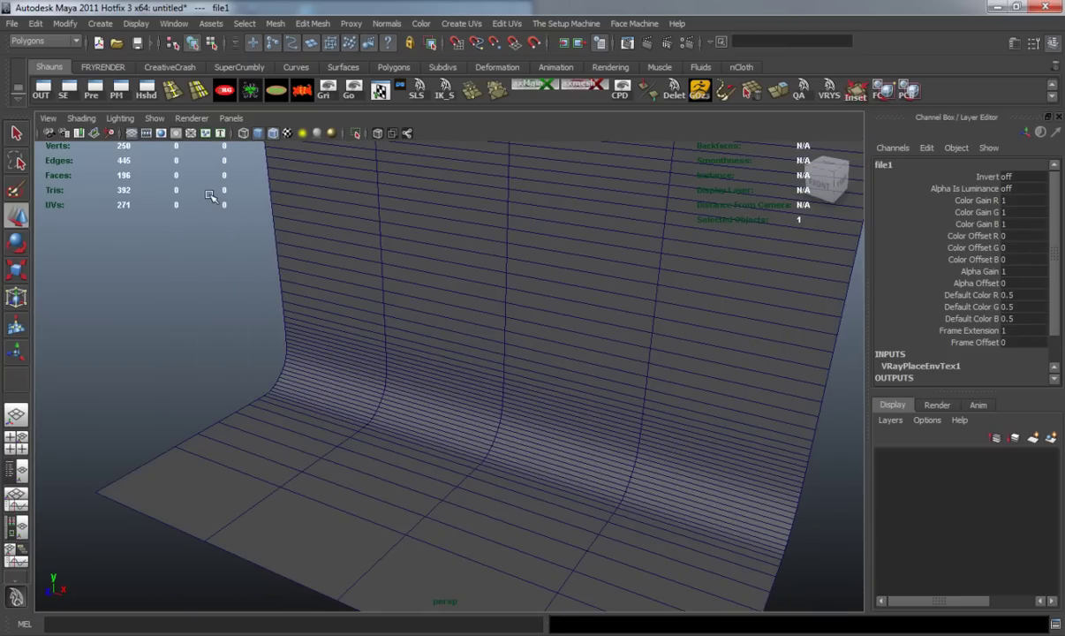
pyautogui.click(101, 23)
pyautogui.moveTo(114, 105)
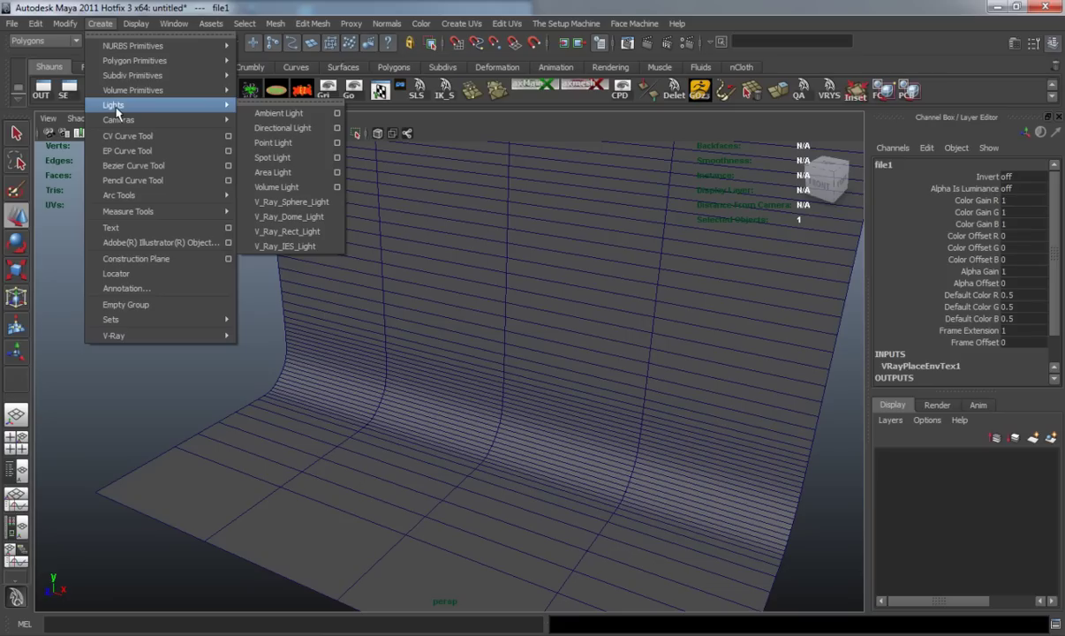
pyautogui.click(303, 237)
pyautogui.keyDown('alt'); pyautogui.moveTo(370, 284); pyautogui.dragTo(361, 310); pyautogui.keyUp('alt')
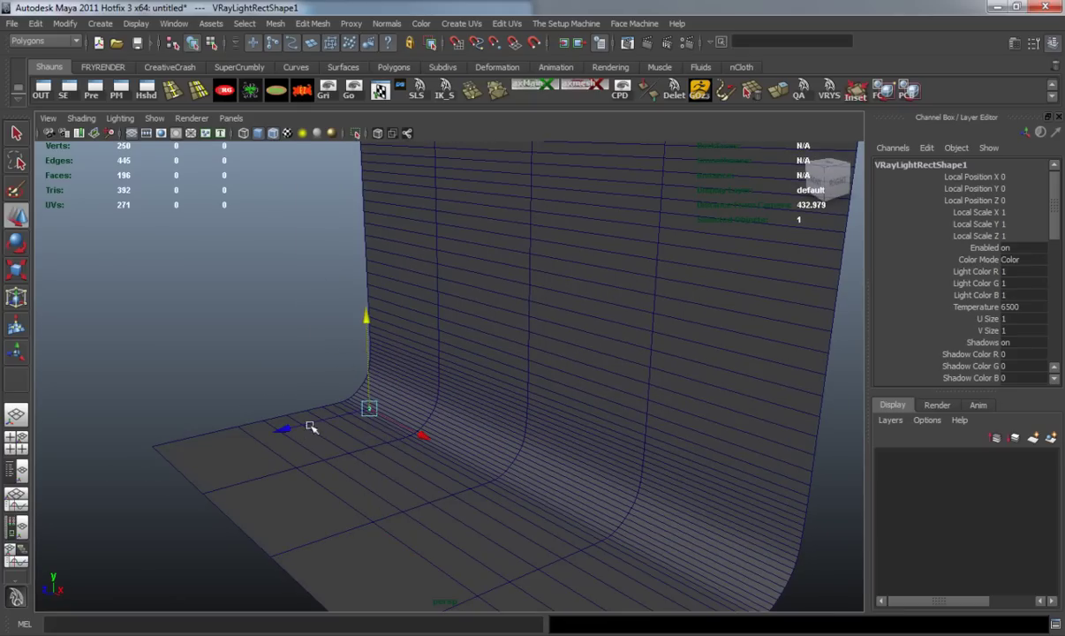
pyautogui.moveTo(286, 430); pyautogui.dragTo(227, 445)
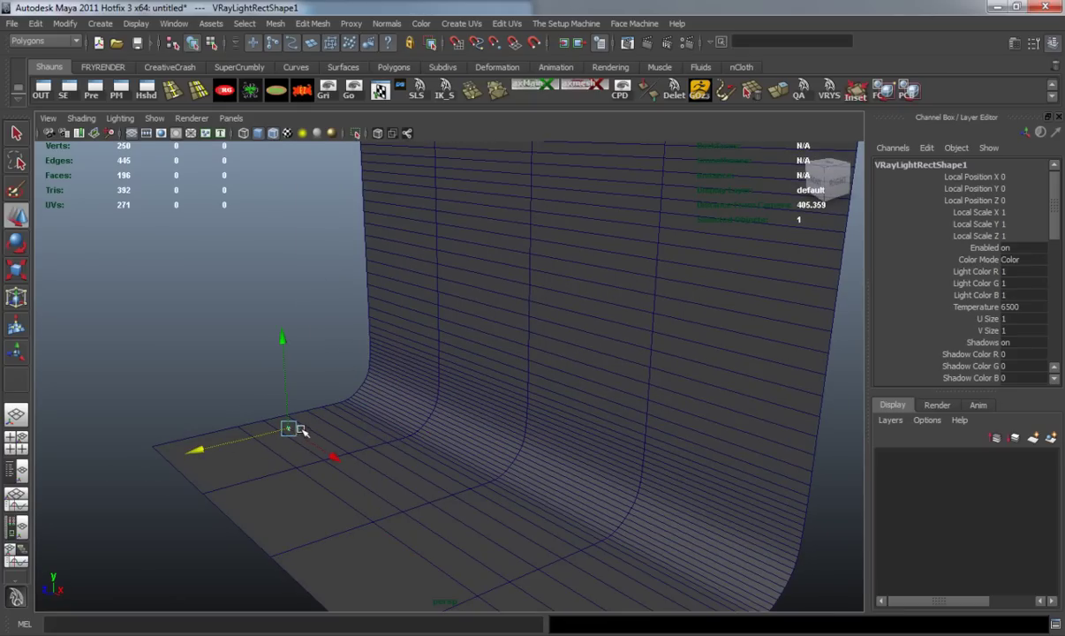
# Step: Try to scale up the rectangle light uniformly
pyautogui.press('e')
pyautogui.moveTo(276, 408); pyautogui.dragTo(468, 431)
pyautogui.press('r')
pyautogui.hotkey('ctrl', 'z')
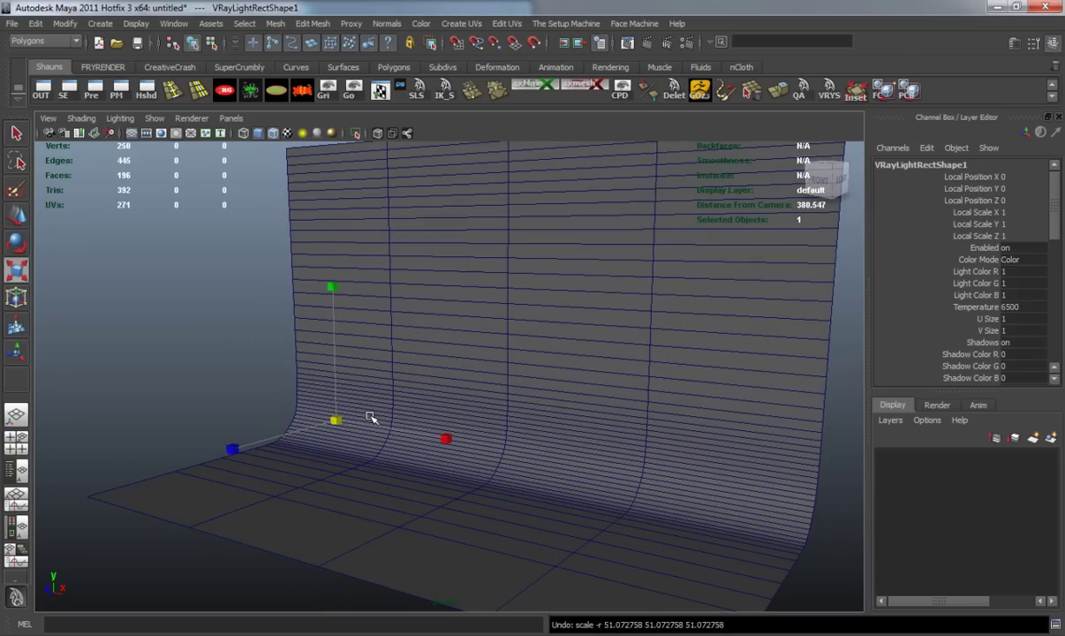
# Step: Set the rectangle light's U size and V size to 50
pyautogui.keyDown('alt'); pyautogui.moveTo(386, 421); pyautogui.dragTo(348, 429); pyautogui.keyUp('alt')
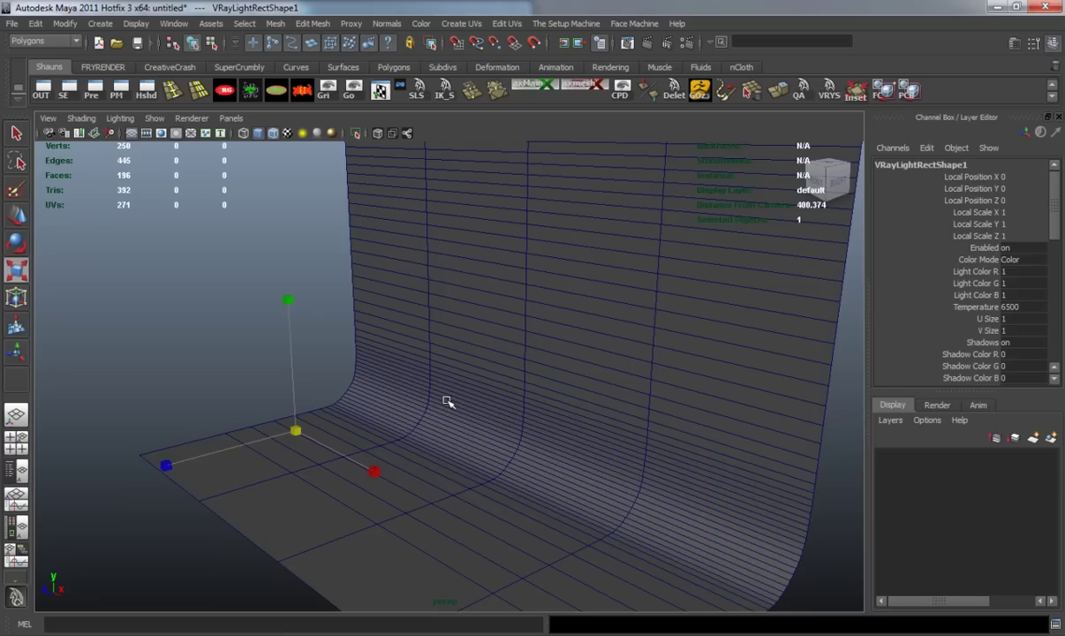
pyautogui.hotkey('ctrl', 'a')
pyautogui.keyDown('alt'); pyautogui.moveTo(434, 411); pyautogui.dragTo(482, 402); pyautogui.keyUp('alt')
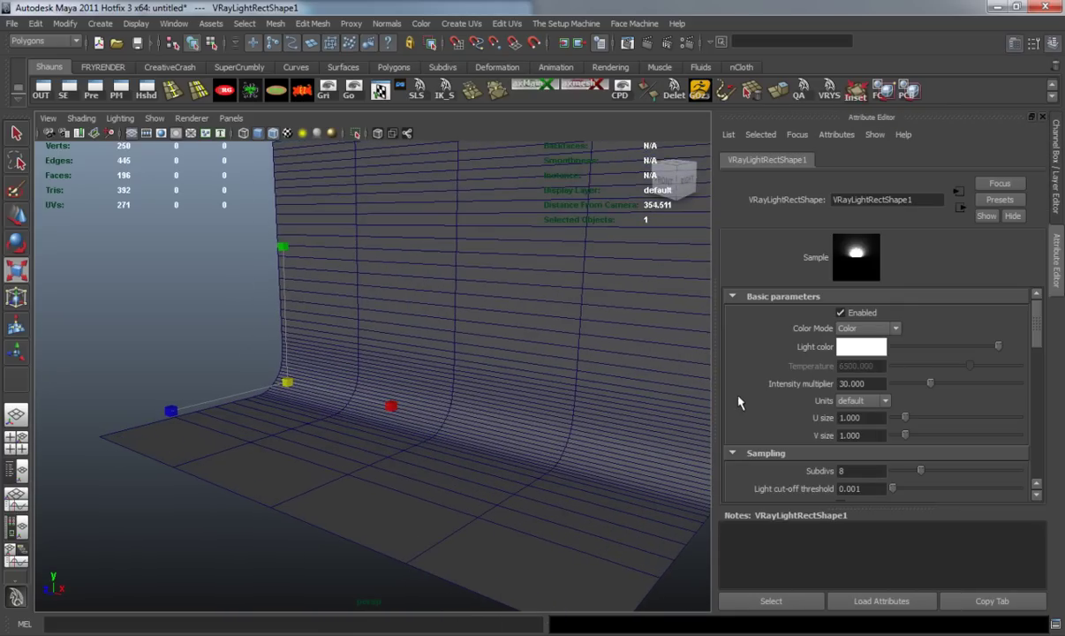
pyautogui.doubleClick(875, 417)
pyautogui.write('50')
pyautogui.press('Tab')
pyautogui.write('50')
pyautogui.press('Return')
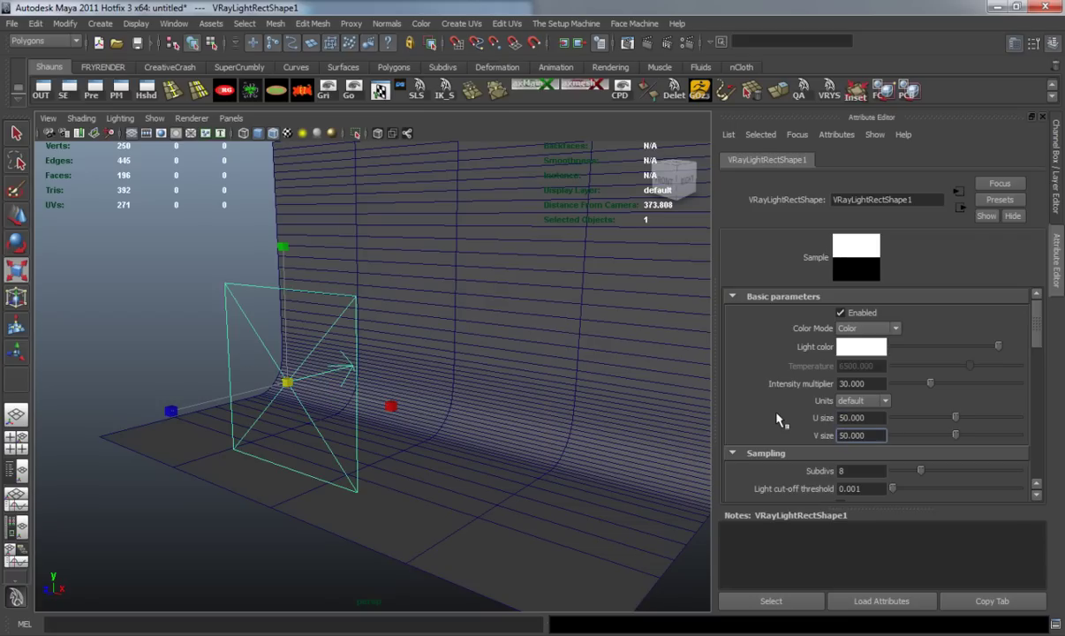
# Step: Duplicate the rectangle light and move the copy along X and Z to the right side of the backdrop
pyautogui.keyDown('alt'); pyautogui.moveTo(249, 374); pyautogui.dragTo(208, 354); pyautogui.keyUp('alt')
pyautogui.keyDown('alt'); pyautogui.moveTo(81, 371); pyautogui.dragTo(264, 373); pyautogui.keyUp('alt')
pyautogui.hotkey('ctrl', 'd')
pyautogui.moveTo(95, 369); pyautogui.dragTo(481, 353)
pyautogui.keyDown('alt'); pyautogui.moveTo(661, 416); pyautogui.dragTo(561, 448, button='right'); pyautogui.keyUp('alt')
pyautogui.keyDown('alt'); pyautogui.moveTo(561, 448); pyautogui.dragTo(330, 409); pyautogui.keyUp('alt')
pyautogui.keyDown('alt'); pyautogui.moveTo(330, 409); pyautogui.dragTo(428, 381, button='right'); pyautogui.keyUp('alt')
pyautogui.moveTo(428, 380); pyautogui.dragTo(509, 417)
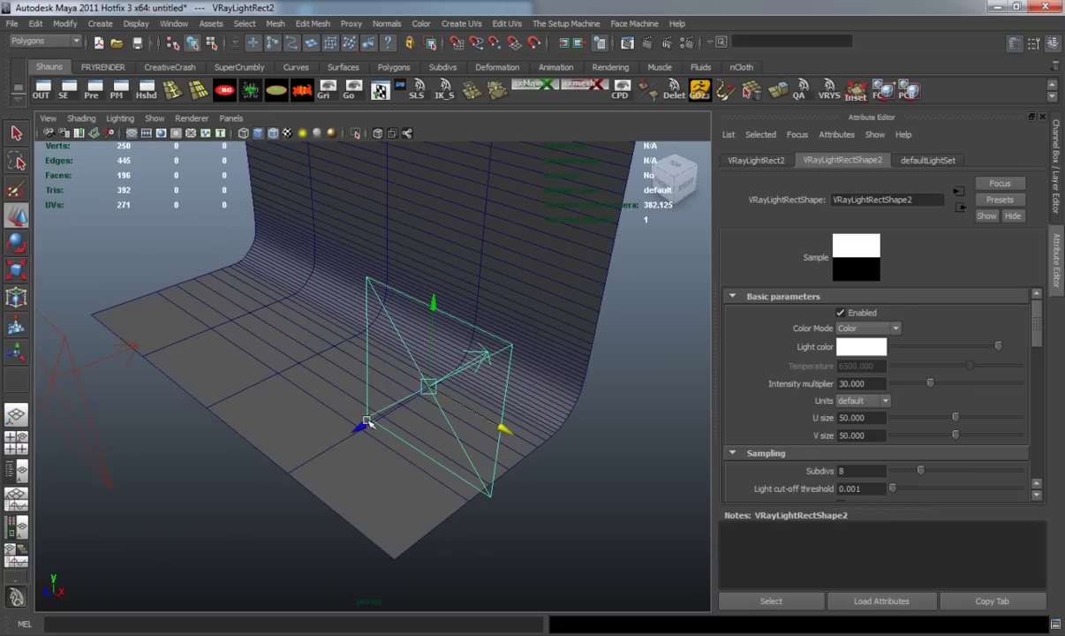
pyautogui.moveTo(346, 399); pyautogui.dragTo(289, 433)
# Step: Rotate the duplicated light to aim inward and downward at the backdrop, and raise it above the floor
pyautogui.press('e')
pyautogui.moveTo(312, 497); pyautogui.dragTo(428, 432)
pyautogui.moveTo(396, 389); pyautogui.dragTo(388, 336)
pyautogui.keyDown('alt'); pyautogui.moveTo(389, 335); pyautogui.dragTo(504, 427, button='middle'); pyautogui.keyUp('alt')
pyautogui.keyDown('alt'); pyautogui.moveTo(505, 427); pyautogui.dragTo(511, 405); pyautogui.keyUp('alt')
pyautogui.press('w')
pyautogui.moveTo(571, 325); pyautogui.dragTo(509, 293)
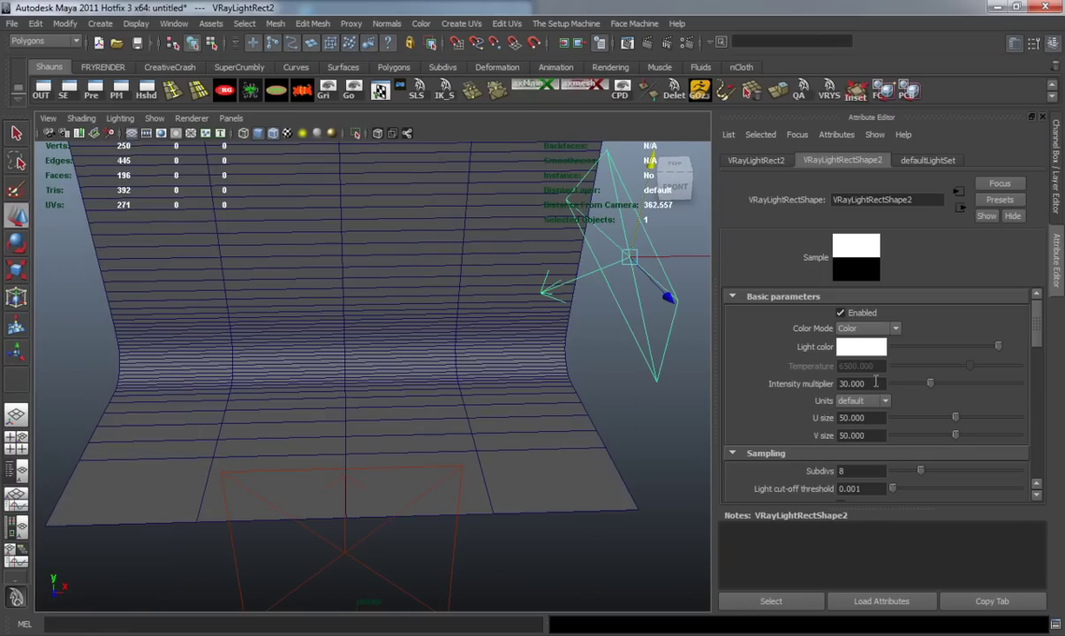
# Step: Set the right rectangle light's intensity multiplier to 10.526, and place a duplicate of the light on the left side of the backdrop
pyautogui.moveTo(927, 382); pyautogui.dragTo(907, 382)
pyautogui.moveTo(637, 385)
pyautogui.keyDown('alt'); pyautogui.mouseDown()
pyautogui.moveTo(613, 388)
pyautogui.moveTo(642, 400)
pyautogui.moveTo(628, 392)
pyautogui.mouseUp(); pyautogui.keyUp('alt')
pyautogui.hotkey('ctrl', 'd')
pyautogui.moveTo(662, 260); pyautogui.dragTo(412, 301)
pyautogui.press('e')
pyautogui.press('w')
pyautogui.moveTo(475, 309); pyautogui.dragTo(370, 352, button='middle')
# Step: Rotate the left duplicate light so it aims inward and downward at the backdrop
pyautogui.press('e')
pyautogui.keyDown('alt'); pyautogui.moveTo(370, 352); pyautogui.dragTo(350, 329); pyautogui.keyUp('alt')
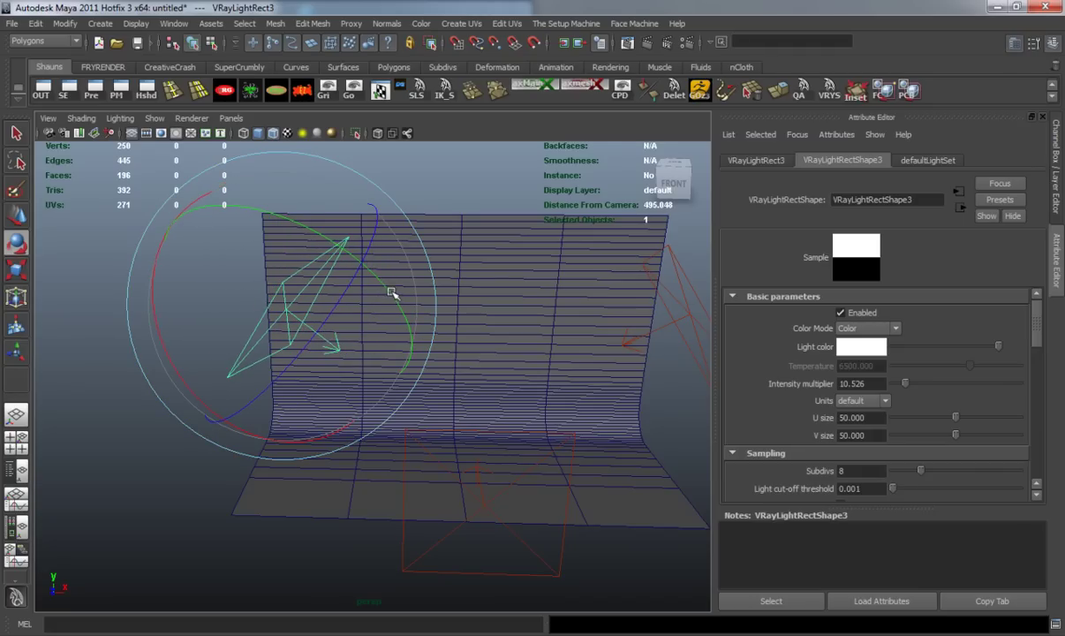
pyautogui.moveTo(389, 291); pyautogui.dragTo(200, 333)
pyautogui.click(78, 407)
pyautogui.keyDown('alt'); pyautogui.moveTo(262, 451); pyautogui.dragTo(245, 388); pyautogui.keyUp('alt')
pyautogui.keyDown('alt'); pyautogui.moveTo(244, 388); pyautogui.dragTo(297, 444, button='middle'); pyautogui.keyUp('alt')
pyautogui.keyDown('alt'); pyautogui.moveTo(297, 443); pyautogui.dragTo(517, 370); pyautogui.keyUp('alt')
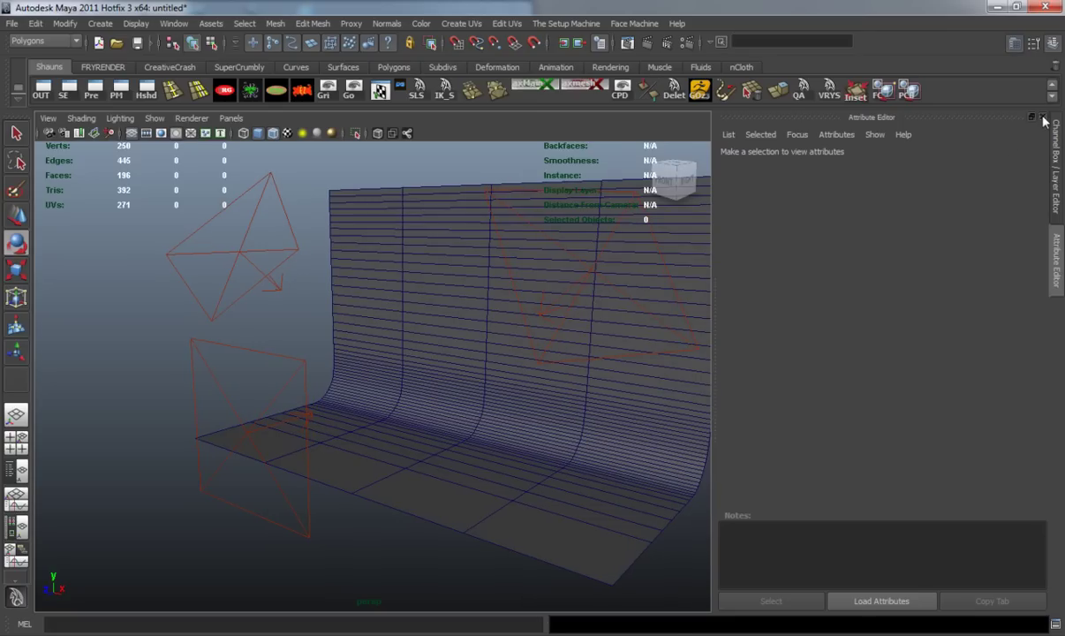
# Step: Set the current project to the CgTuts-Car folder
pyautogui.click(1044, 121)
pyautogui.keyDown('alt'); pyautogui.moveTo(659, 369); pyautogui.dragTo(497, 406); pyautogui.keyUp('alt')
pyautogui.click(13, 24)
pyautogui.moveTo(41, 300)
pyautogui.click(163, 328)
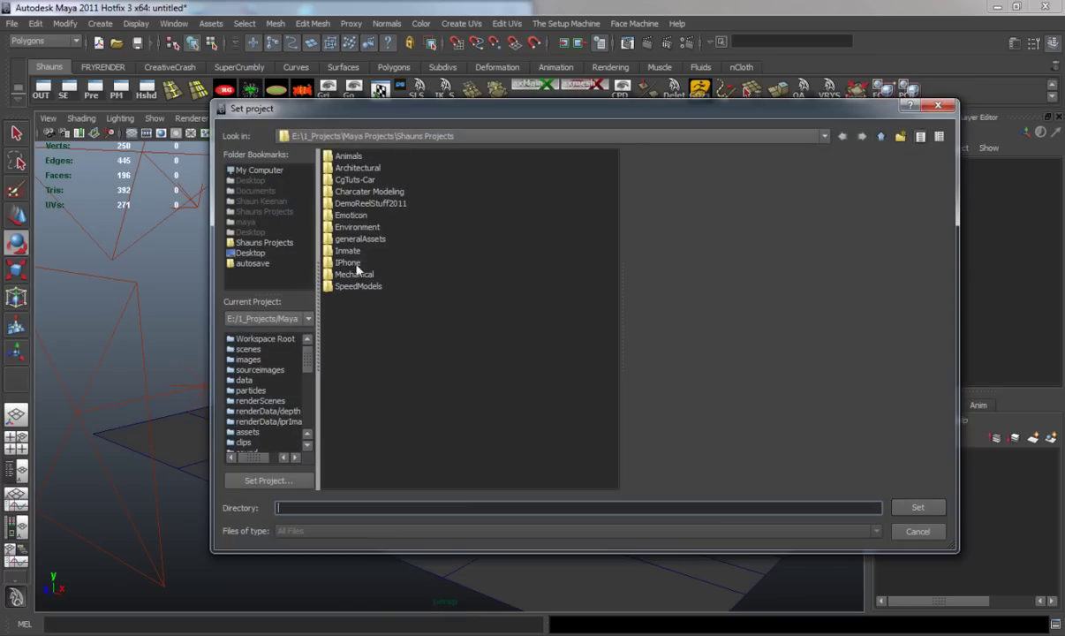
pyautogui.click(356, 180)
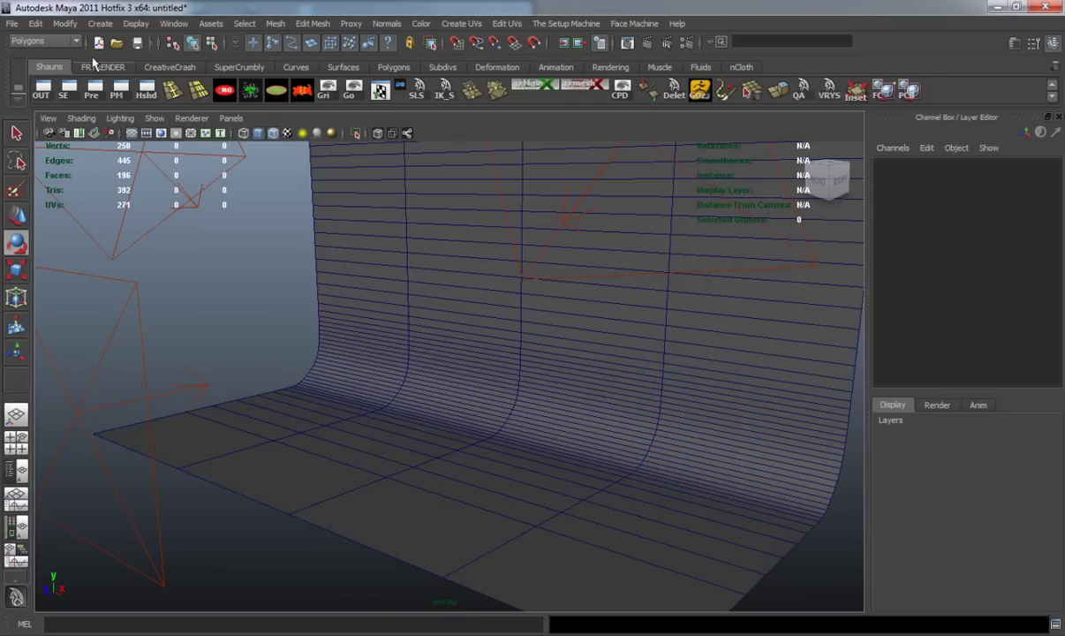
# Step: Import the CarTexture.mb scene into the backdrop scene
pyautogui.click(12, 23)
pyautogui.click(35, 140)
pyautogui.doubleClick(354, 170)
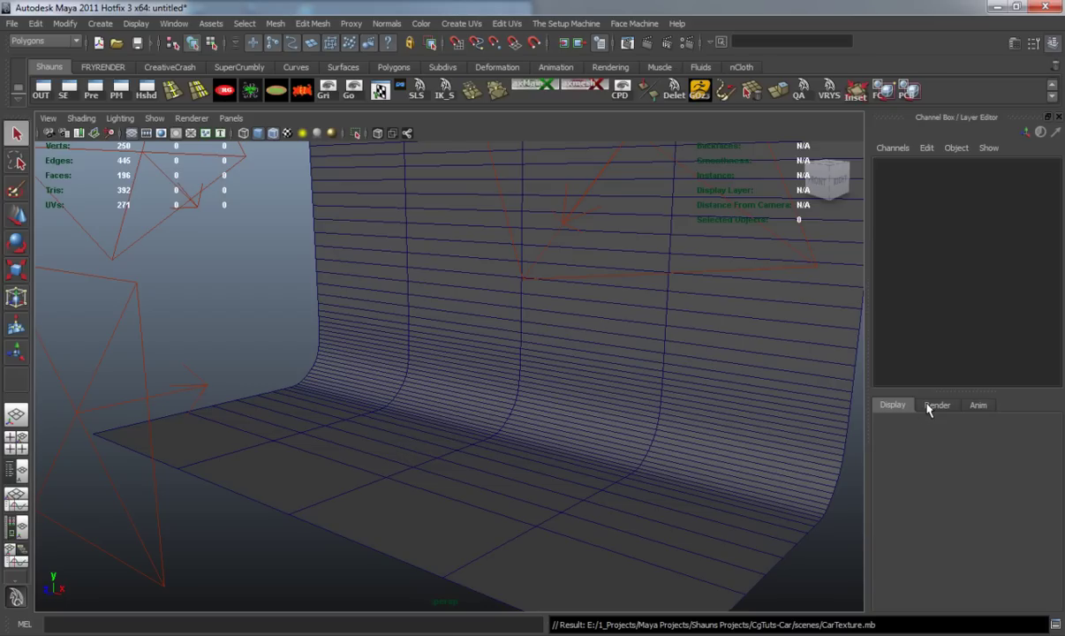
pyautogui.keyDown('alt'); pyautogui.moveTo(820, 420); pyautogui.dragTo(480, 429); pyautogui.keyUp('alt')
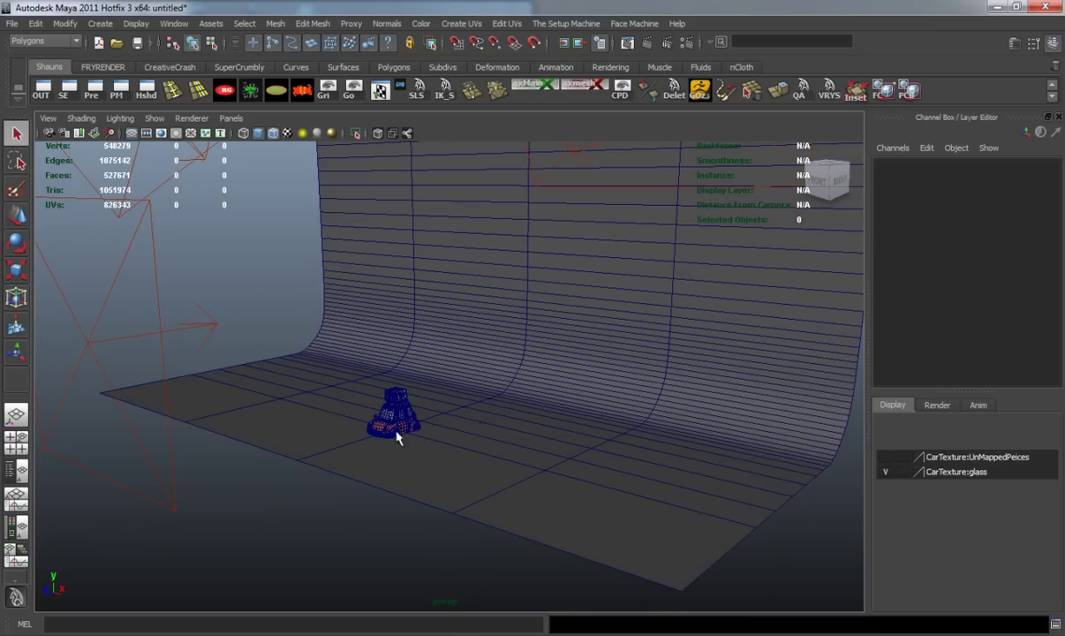
pyautogui.click(938, 405)
pyautogui.click(978, 405)
pyautogui.click(892, 405)
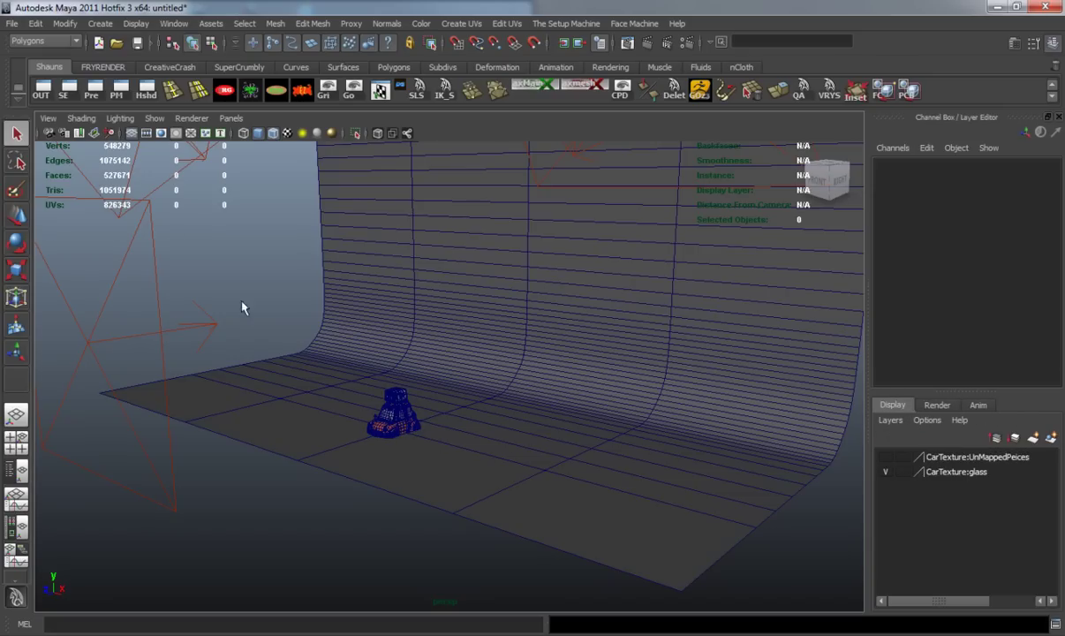
# Step: Select the imported car's main group and delete its channel box attributes with the shelf script
pyautogui.click(42, 91)
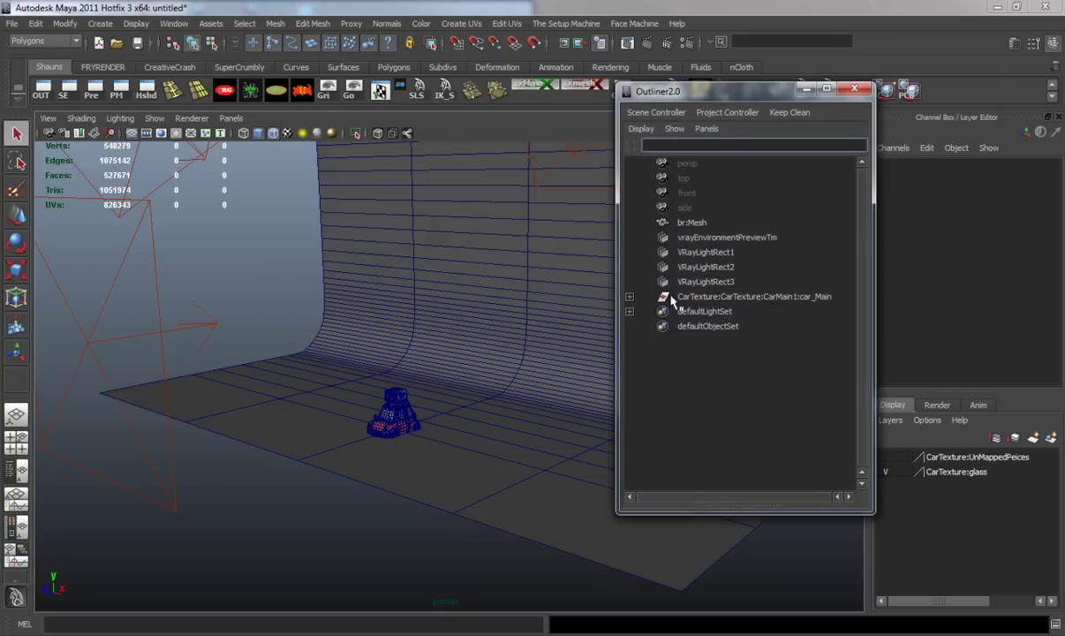
pyautogui.click(707, 297)
pyautogui.click(807, 88)
pyautogui.click(300, 92)
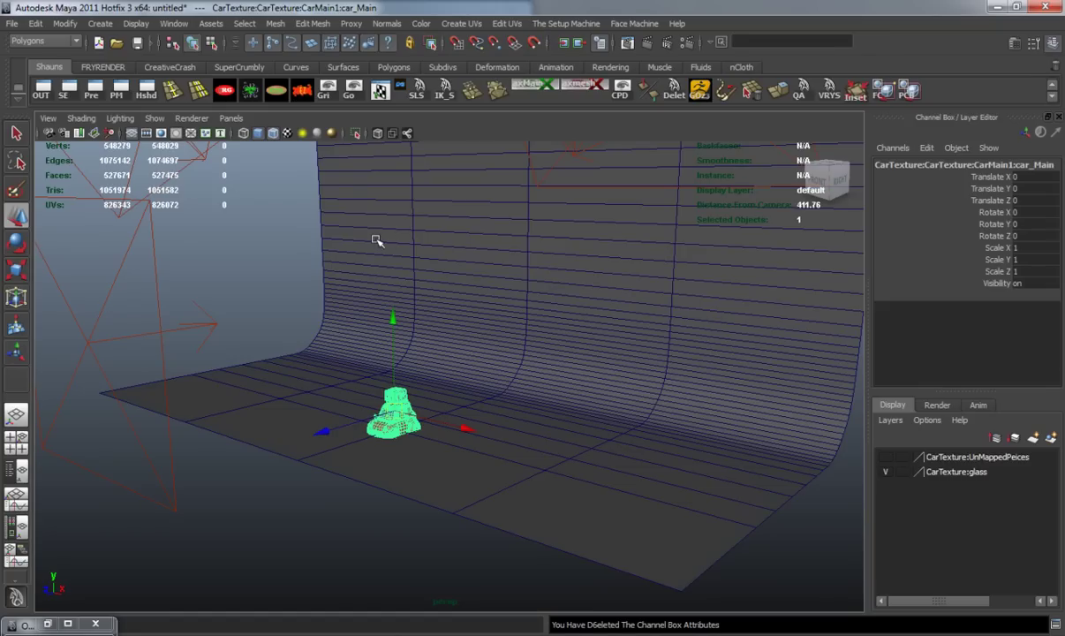
# Step: Scale the car uniformly to 3.216 and raise it to a Translate Y of 29.261
pyautogui.press('r')
pyautogui.moveTo(375, 396); pyautogui.dragTo(321, 328)
pyautogui.press('w')
pyautogui.moveTo(321, 328)
pyautogui.mouseDown()
pyautogui.moveTo(323, 284)
pyautogui.moveTo(302, 327)
pyautogui.mouseUp()
pyautogui.keyDown('alt'); pyautogui.moveTo(302, 328); pyautogui.dragTo(362, 386, button='right'); pyautogui.keyUp('alt')
pyautogui.keyDown('alt'); pyautogui.moveTo(363, 386); pyautogui.dragTo(374, 259); pyautogui.keyUp('alt')
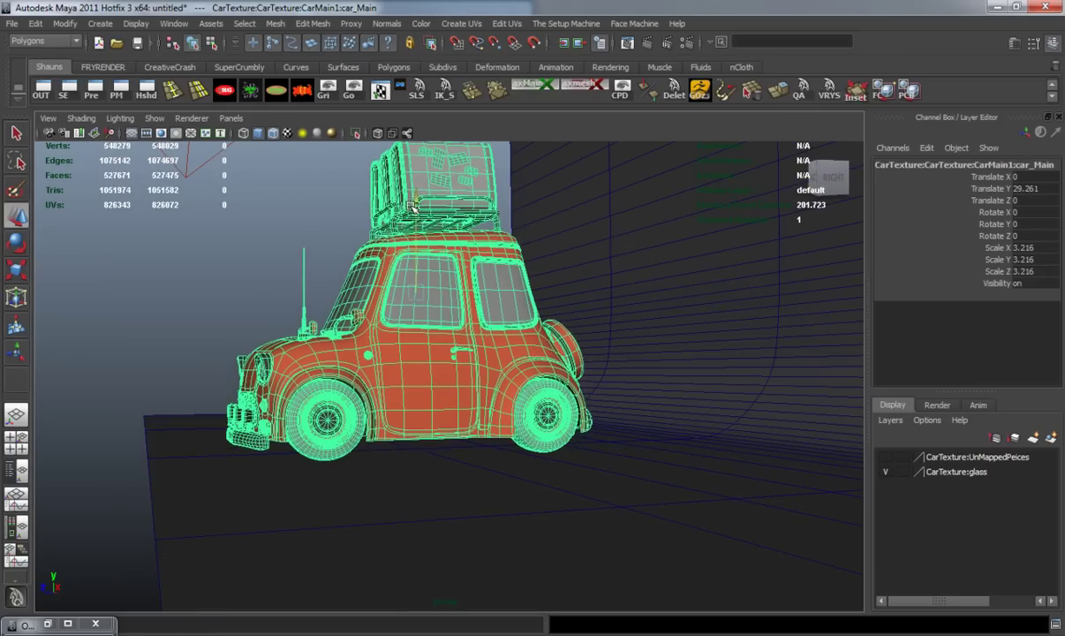
# Step: Position the car on the backdrop floor at Translate Y 27.96 and Translate Z -35.628
pyautogui.keyDown('alt'); pyautogui.moveTo(411, 209); pyautogui.dragTo(311, 325); pyautogui.keyUp('alt')
pyautogui.keyDown('alt'); pyautogui.moveTo(301, 308); pyautogui.dragTo(427, 308, button='middle'); pyautogui.keyUp('alt')
pyautogui.moveTo(428, 307); pyautogui.dragTo(494, 371)
# Step: Move the front rectangle light away from the car to Translate Z 188.956 and lower it to Translate Y 53.893
pyautogui.keyDown('alt'); pyautogui.moveTo(495, 371); pyautogui.dragTo(174, 333, button='right'); pyautogui.keyUp('alt')
pyautogui.moveTo(174, 333); pyautogui.dragTo(265, 357)
pyautogui.moveTo(111, 325); pyautogui.dragTo(64, 325)
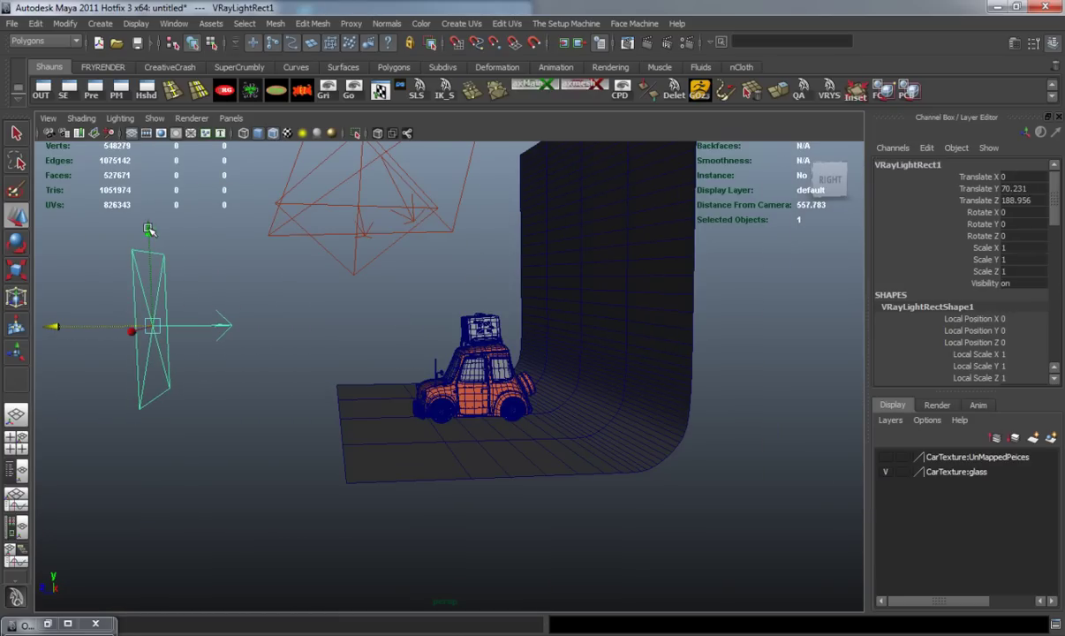
pyautogui.moveTo(148, 231); pyautogui.dragTo(188, 271)
pyautogui.keyDown('alt'); pyautogui.moveTo(318, 327); pyautogui.dragTo(549, 395); pyautogui.keyUp('alt')
pyautogui.keyDown('alt'); pyautogui.moveTo(549, 395); pyautogui.dragTo(626, 375, button='right'); pyautogui.keyUp('alt')
pyautogui.keyDown('alt'); pyautogui.moveTo(626, 374); pyautogui.dragTo(402, 329); pyautogui.keyUp('alt')
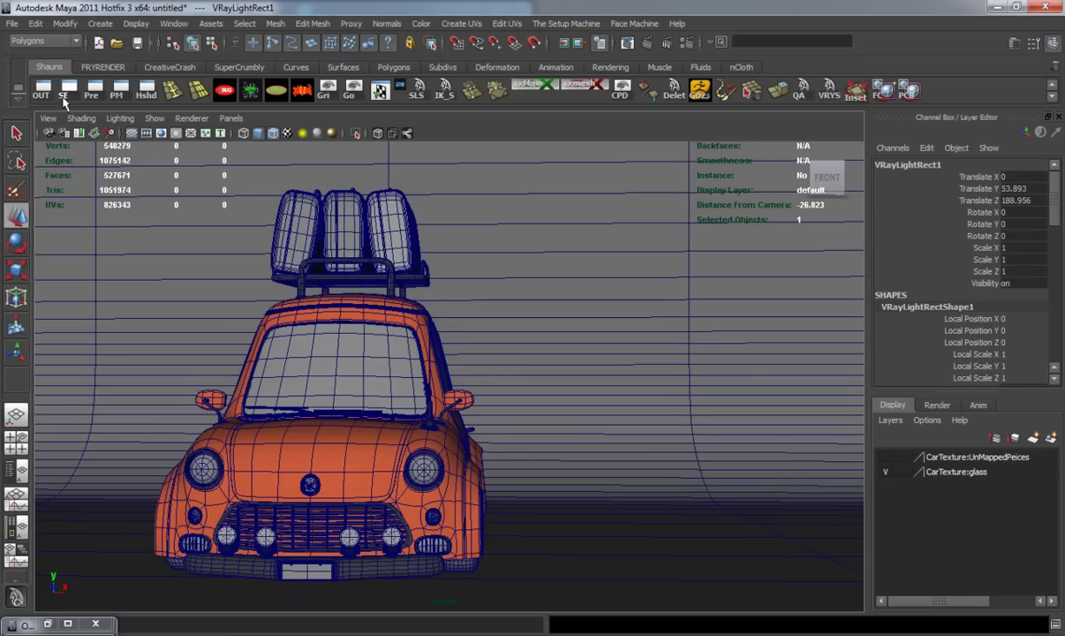
# Step: Try to convert the car group's smooth mesh preview to polygons
pyautogui.click(40, 89)
pyautogui.click(698, 296)
pyautogui.click(65, 24)
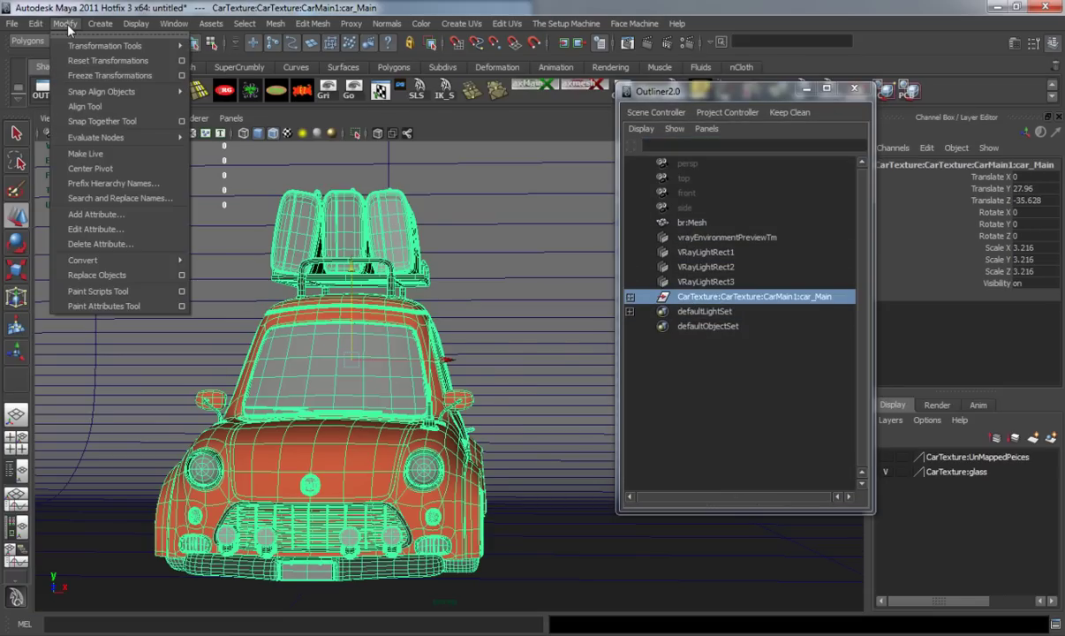
pyautogui.moveTo(119, 258)
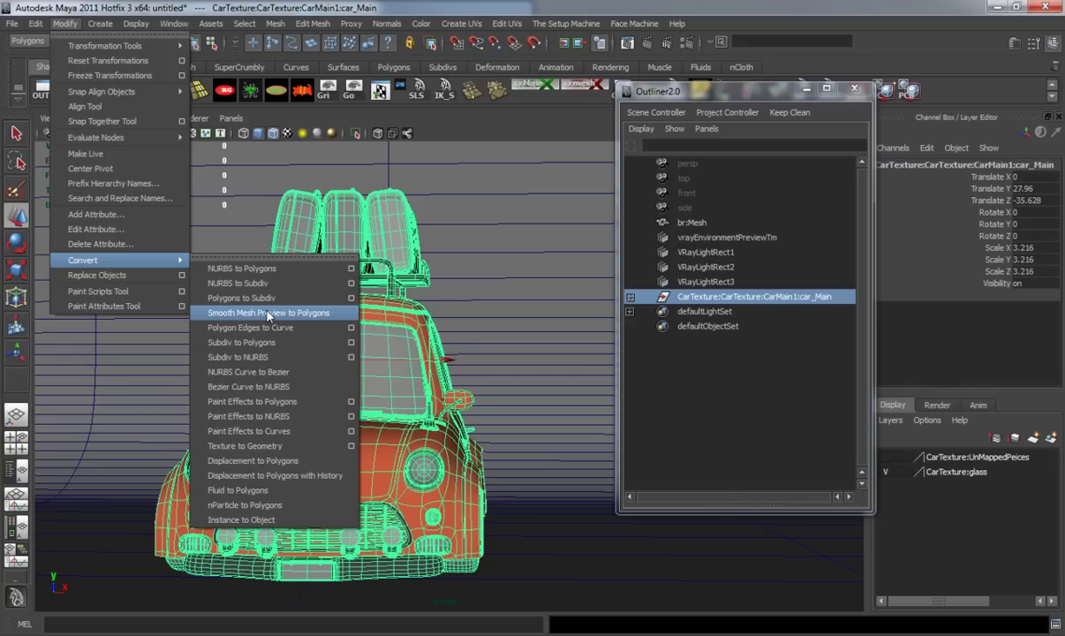
pyautogui.click(297, 320)
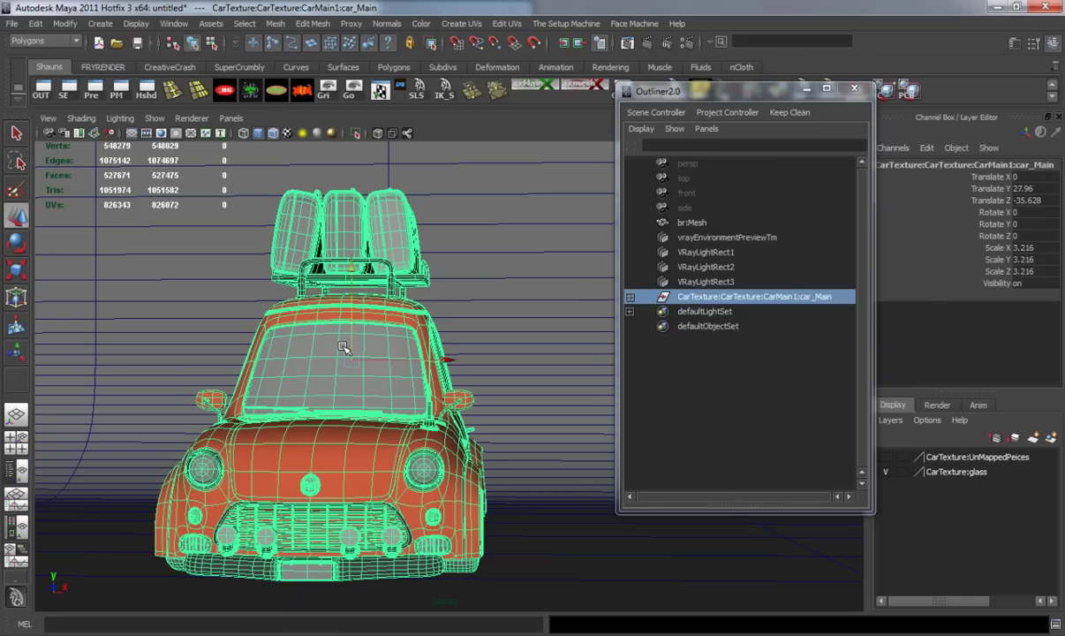
pyautogui.click(806, 88)
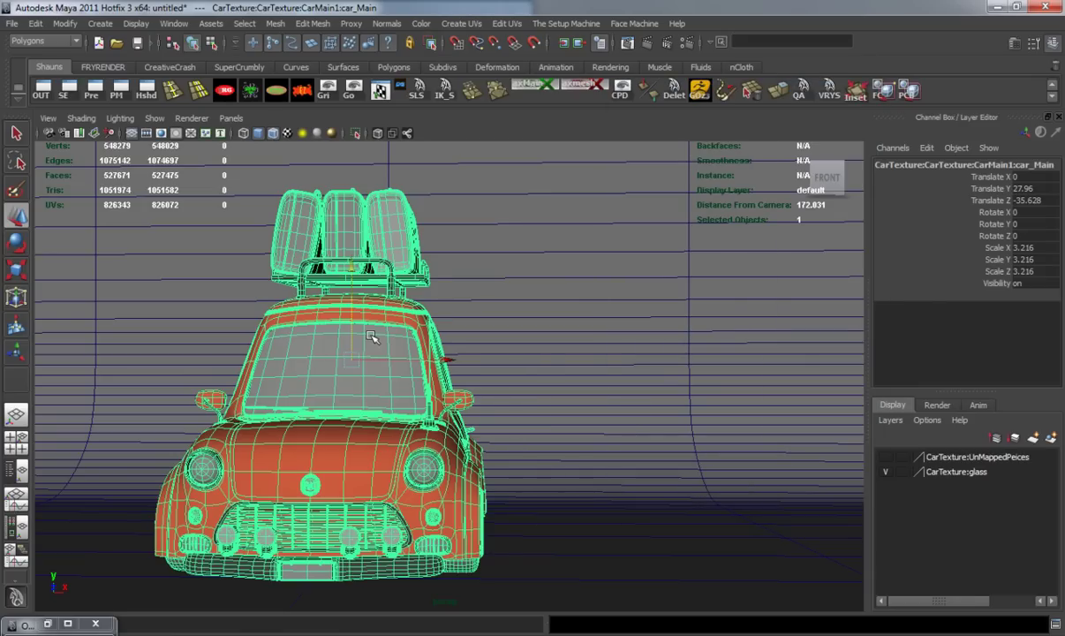
# Step: Review the image sampler, environment and global options in the V-Ray render settings
pyautogui.click(642, 43)
pyautogui.scroll(3, 343, 220)
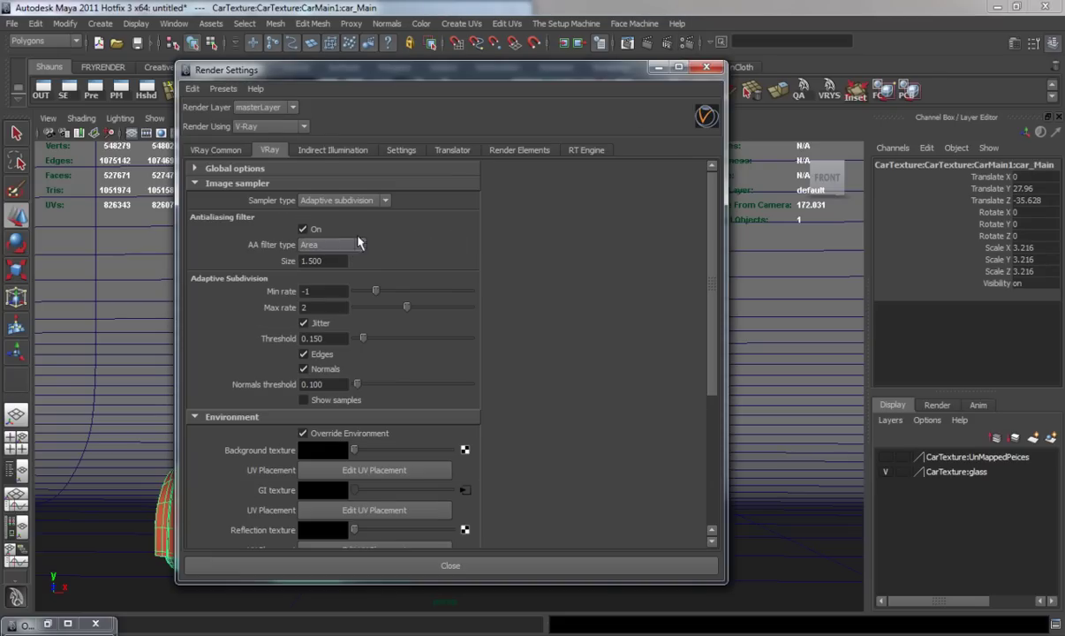
pyautogui.click(269, 184)
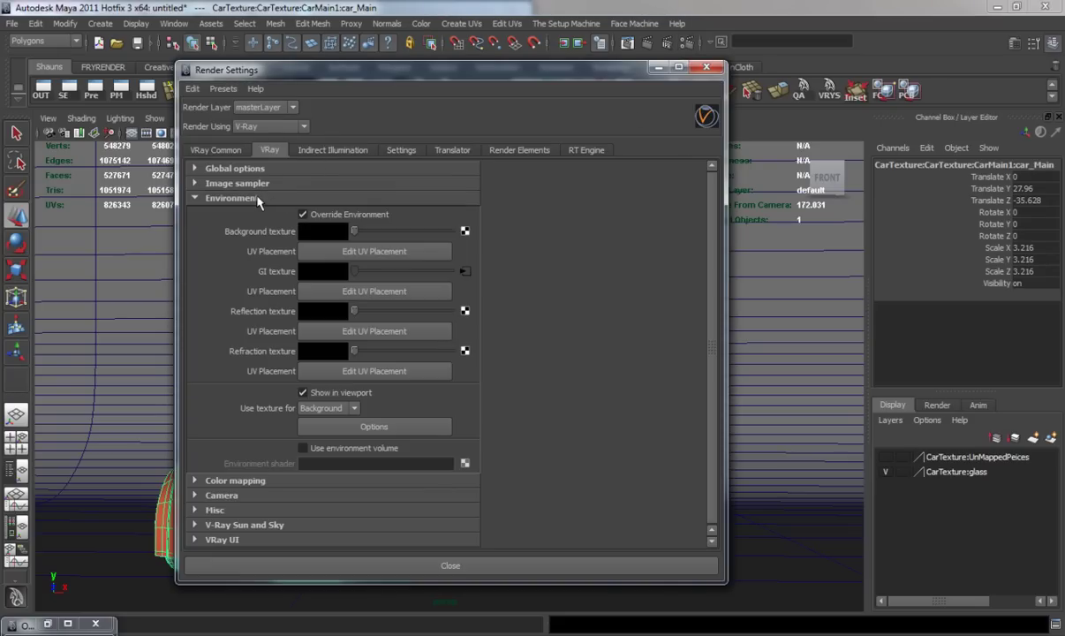
pyautogui.click(231, 198)
pyautogui.click(264, 169)
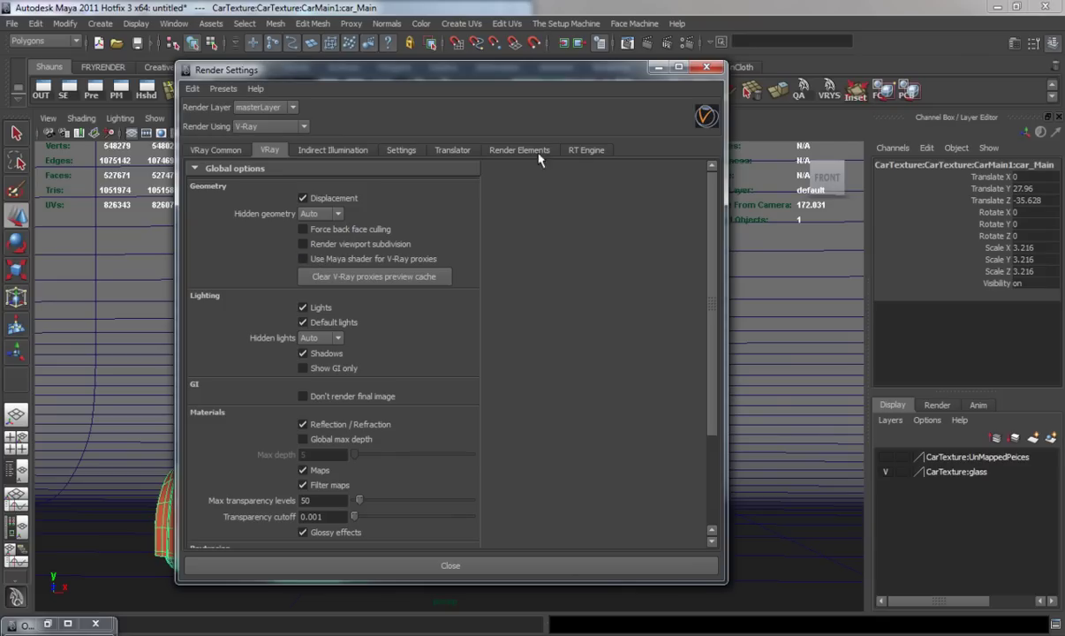
pyautogui.click(700, 69)
# Step: Inspect the V-Ray subdivision attributes available for the car's windshield mesh
pyautogui.click(385, 339)
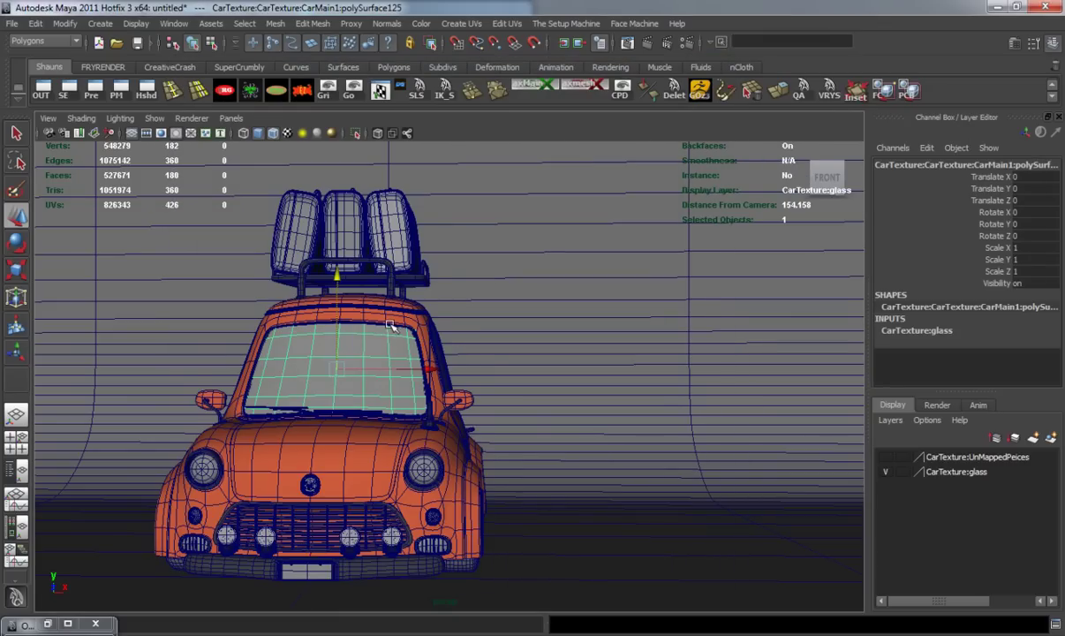
pyautogui.hotkey('ctrl', 'a')
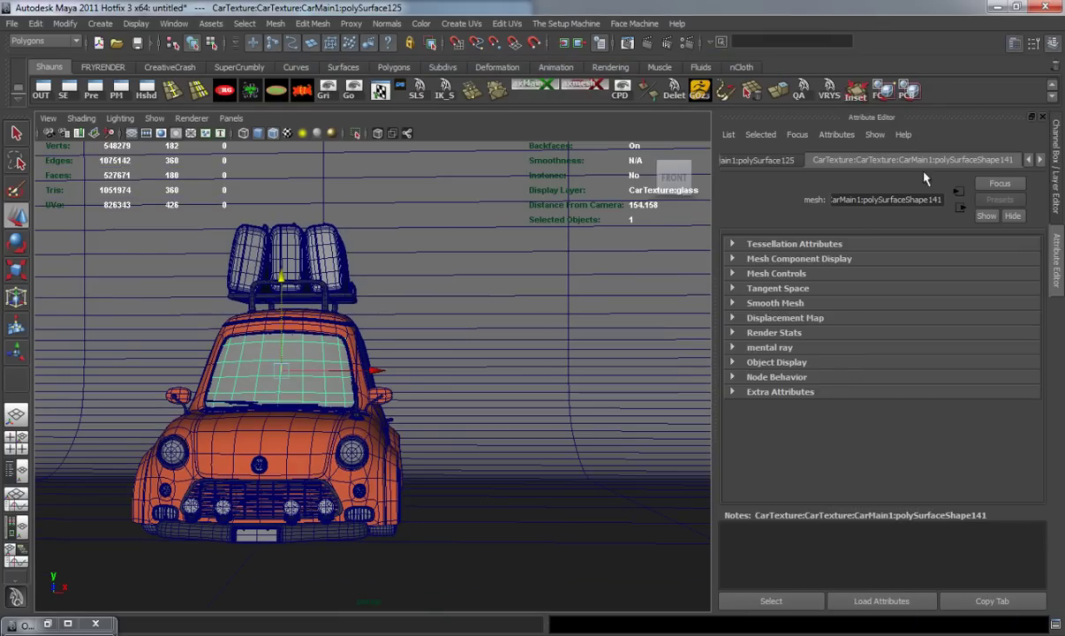
pyautogui.click(836, 136)
pyautogui.moveTo(843, 194)
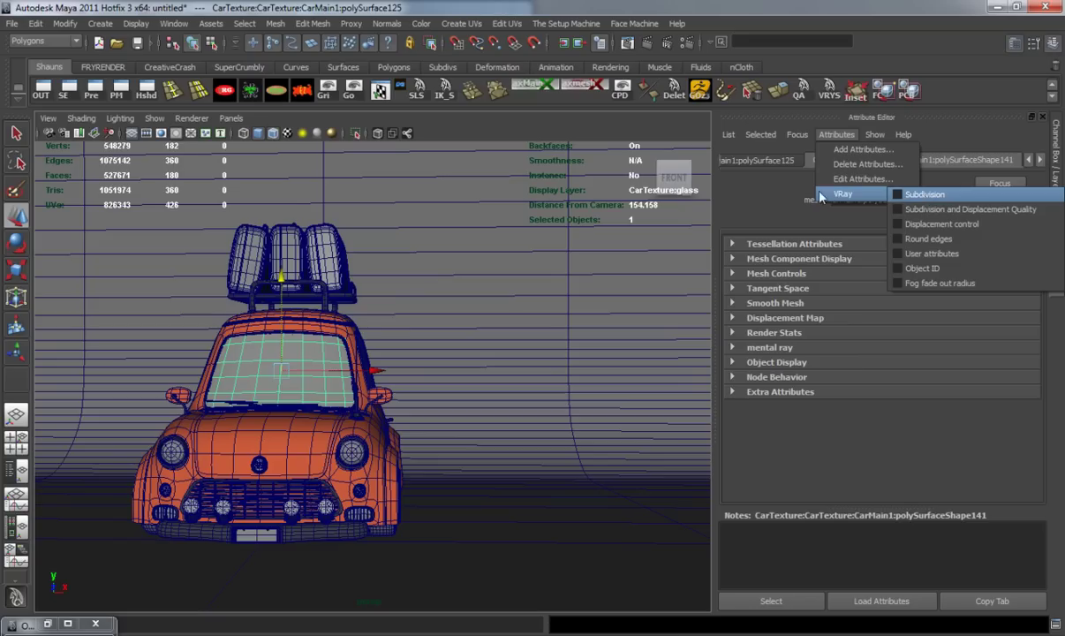
pyautogui.click(1009, 119)
pyautogui.click(1045, 119)
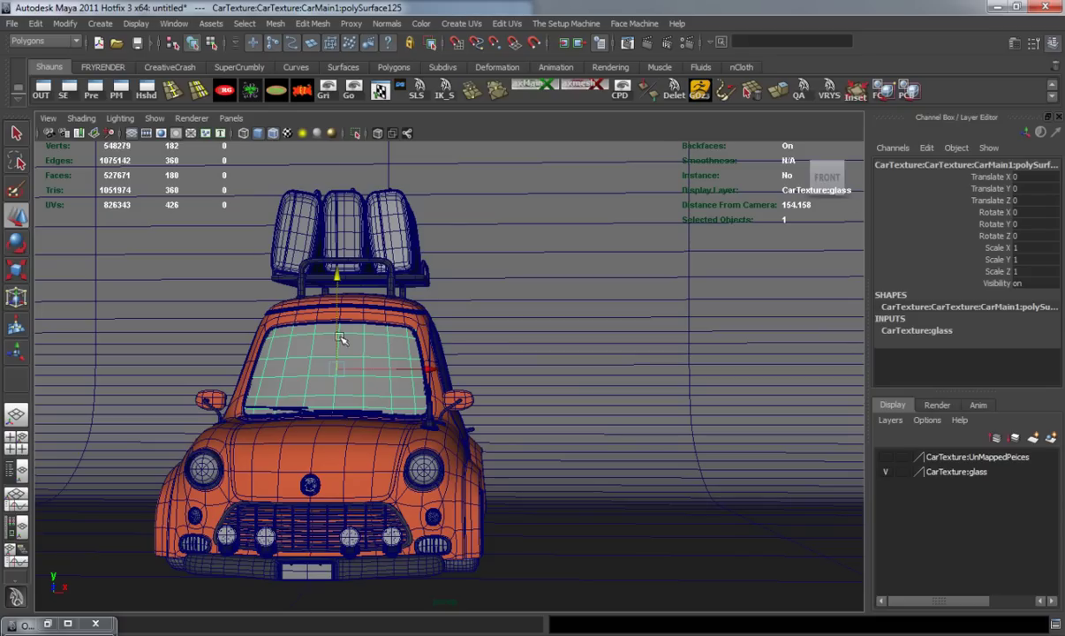
# Step: Convert the smooth mesh preview of the whole car_Main group to polygons
pyautogui.click(40, 92)
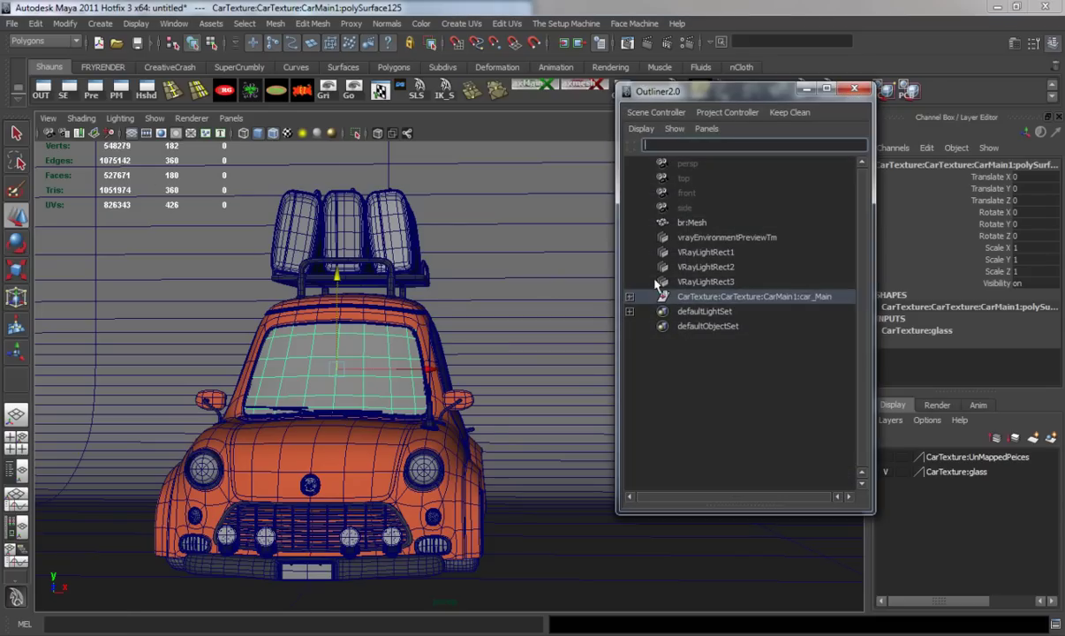
pyautogui.click(645, 296)
pyautogui.click(60, 24)
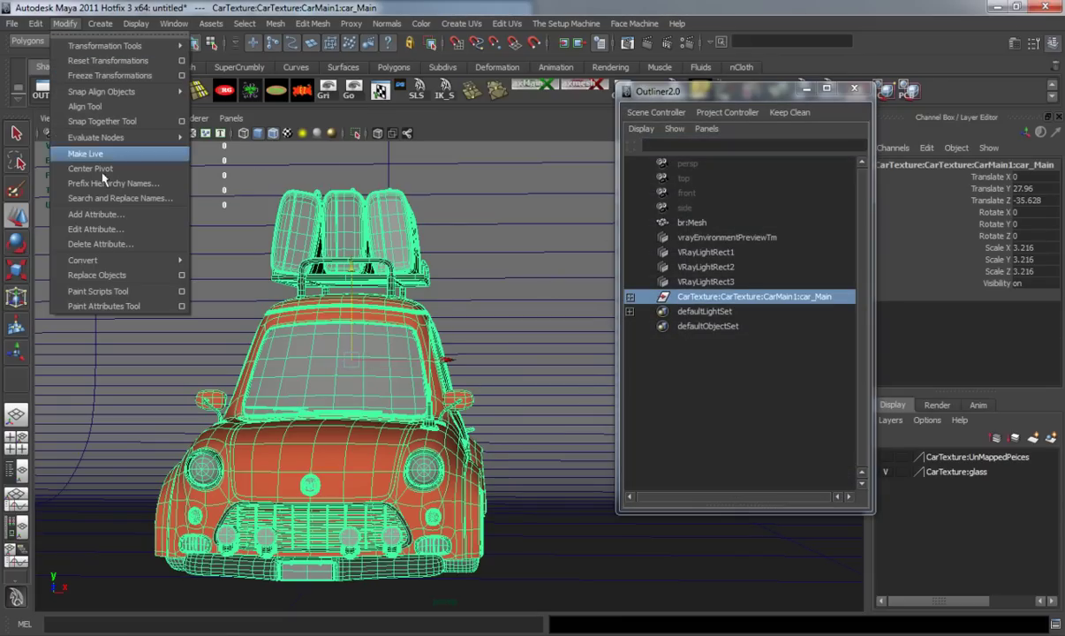
pyautogui.moveTo(114, 261)
pyautogui.click(267, 313)
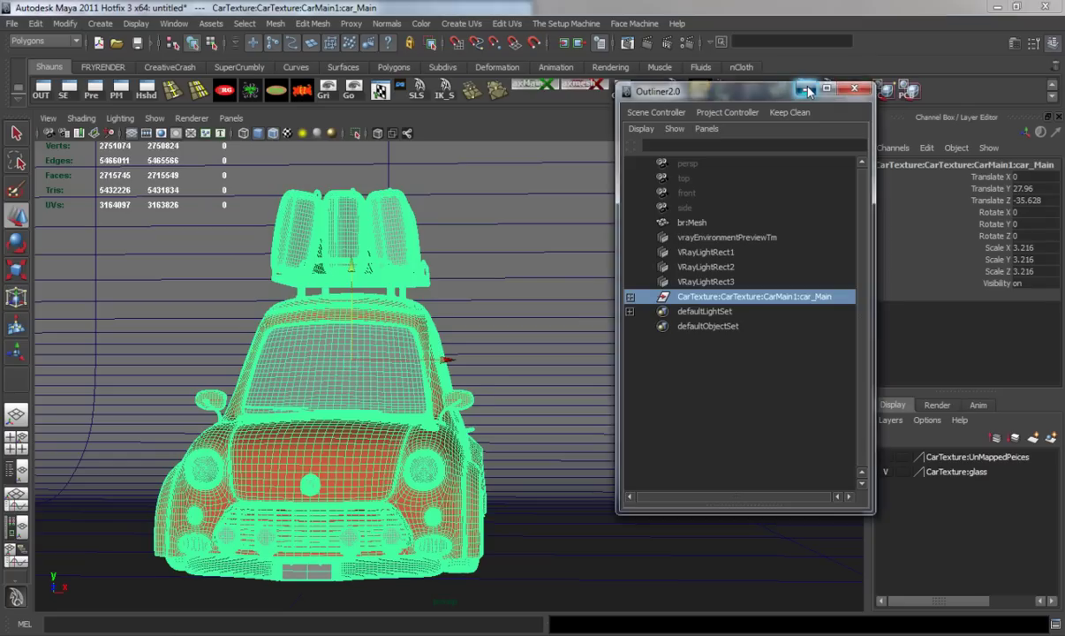
pyautogui.click(810, 92)
# Step: Move the car to Translate X -9.149 and display the resolution gate in the perspective view, framing the car on its left side
pyautogui.keyDown('alt'); pyautogui.moveTo(523, 304); pyautogui.dragTo(523, 310); pyautogui.keyUp('alt')
pyautogui.moveTo(441, 351); pyautogui.dragTo(400, 352)
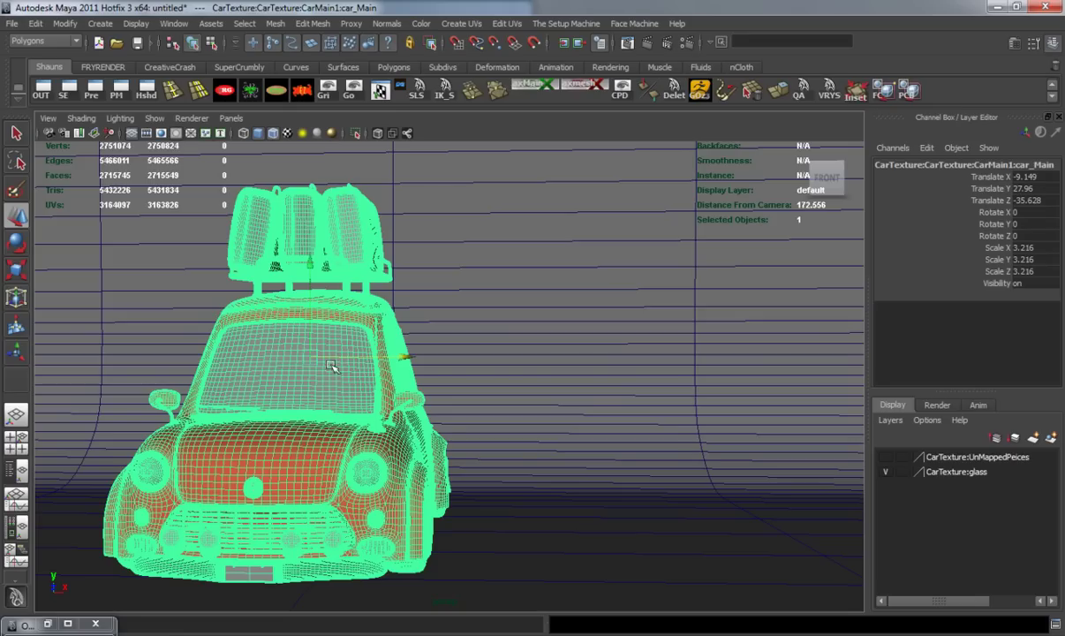
pyautogui.click(50, 118)
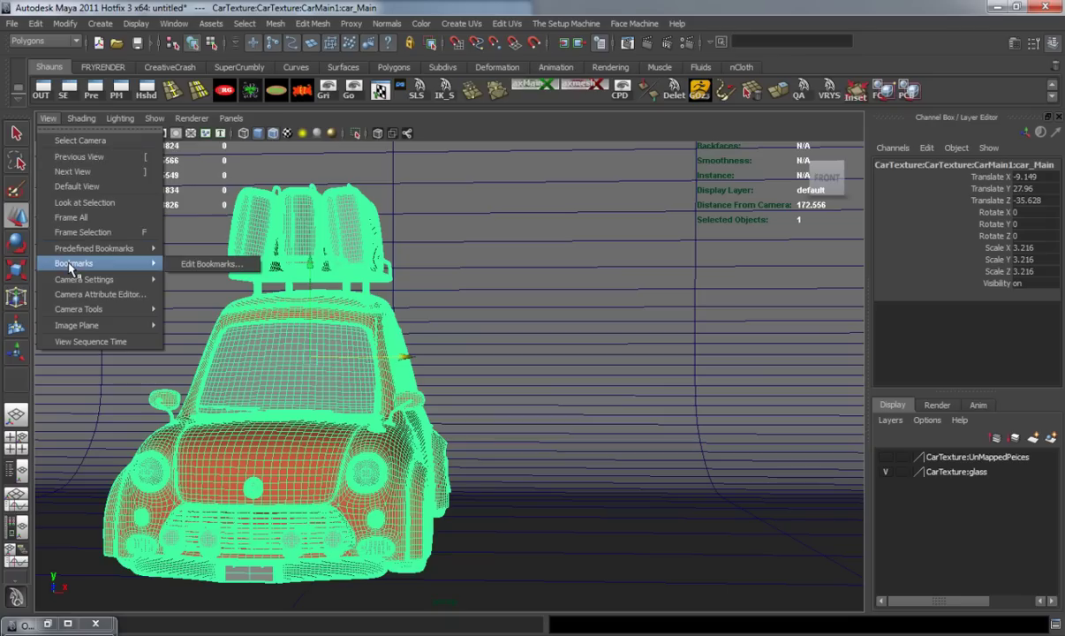
pyautogui.moveTo(73, 281)
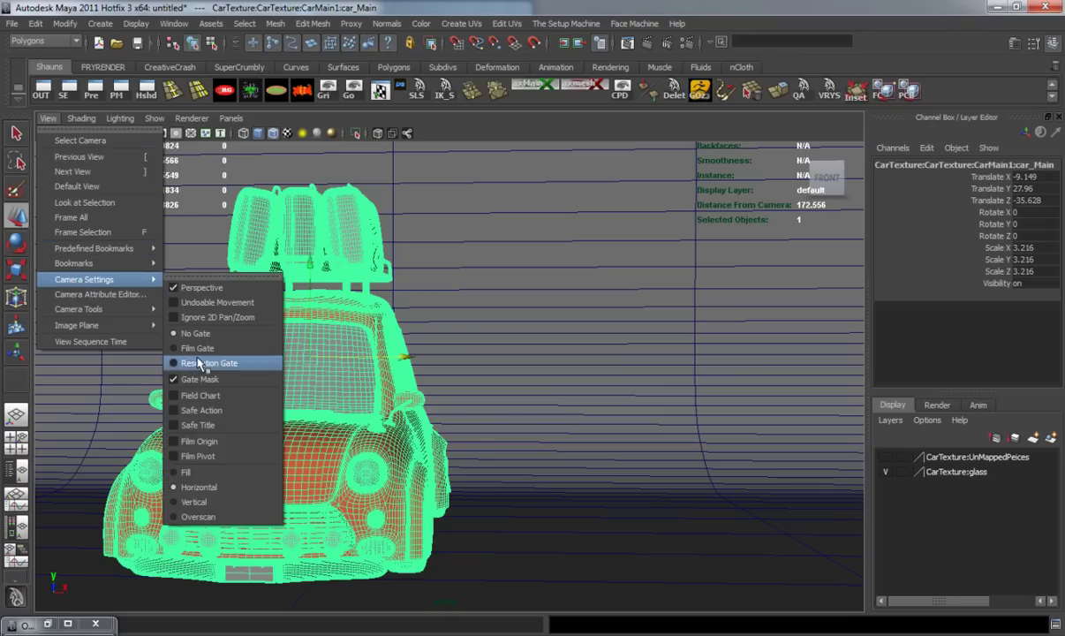
pyautogui.click(196, 347)
pyautogui.keyDown('alt'); pyautogui.moveTo(243, 357); pyautogui.dragTo(247, 361, button='right'); pyautogui.keyUp('alt')
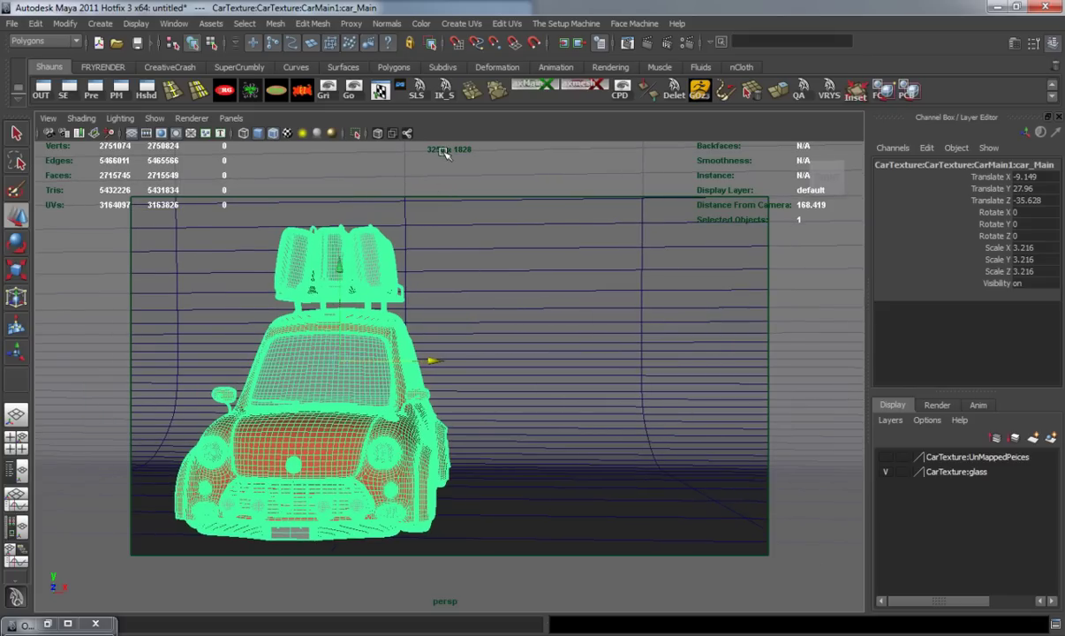
pyautogui.keyDown('alt'); pyautogui.moveTo(456, 342); pyautogui.dragTo(435, 343); pyautogui.keyUp('alt')
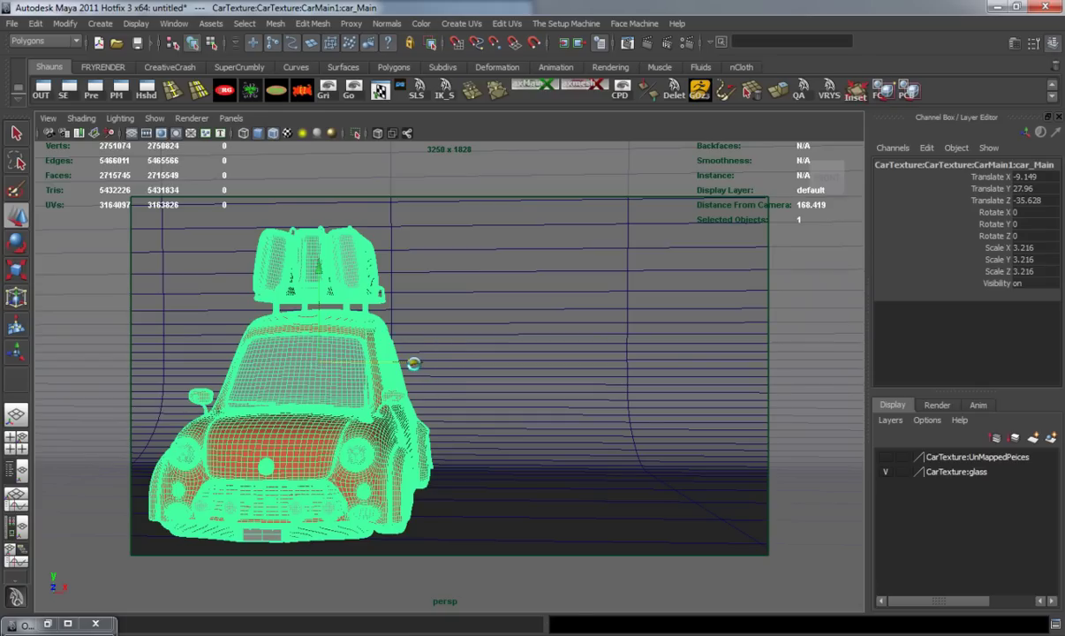
# Step: Duplicate the car, rotate the copy to -133.78 in Y, and move it beside the original at Translate X 72.157
pyautogui.hotkey('ctrl', 'd')
pyautogui.moveTo(413, 362); pyautogui.dragTo(493, 382)
pyautogui.press('e')
pyautogui.press('w')
pyautogui.moveTo(596, 348); pyautogui.dragTo(676, 369)
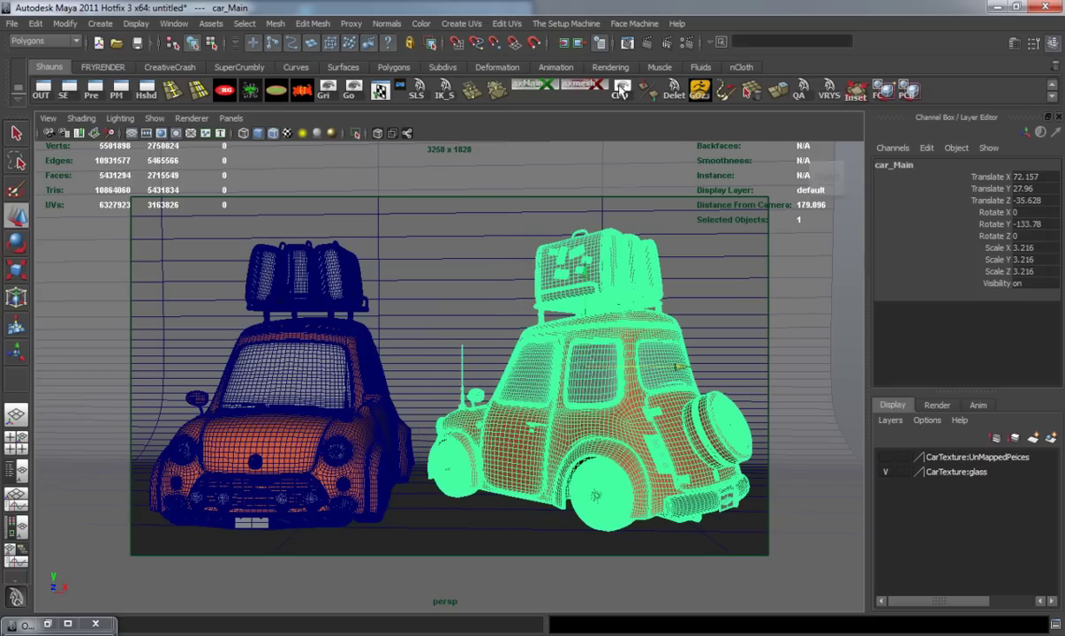
# Step: Enable the V-Ray VFB frame buffer in the common render settings
pyautogui.click(686, 44)
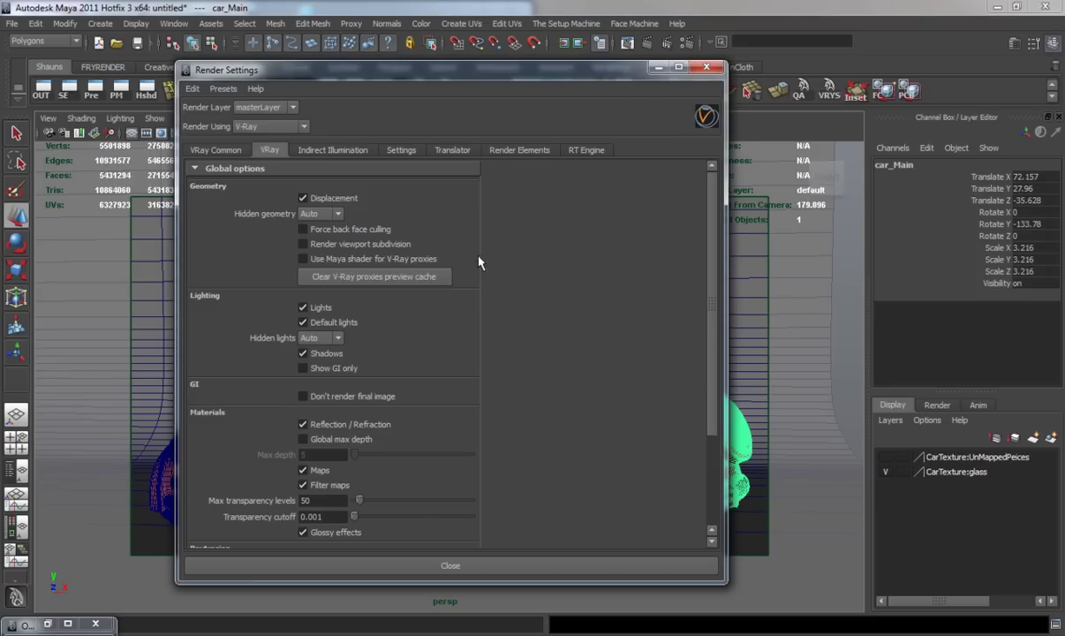
pyautogui.click(221, 151)
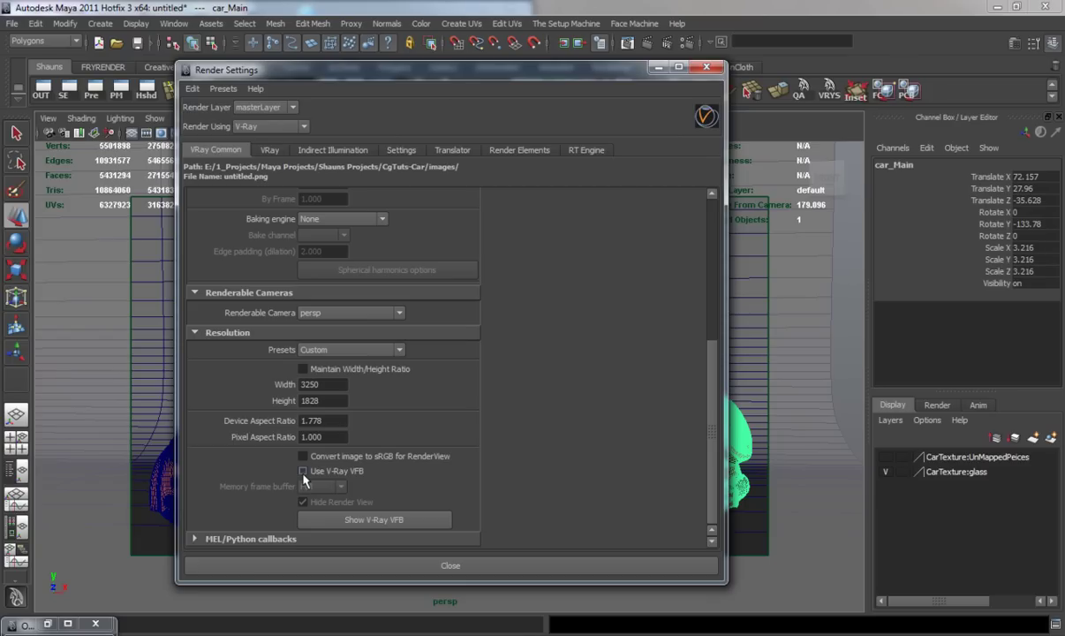
pyautogui.click(302, 472)
pyautogui.click(485, 565)
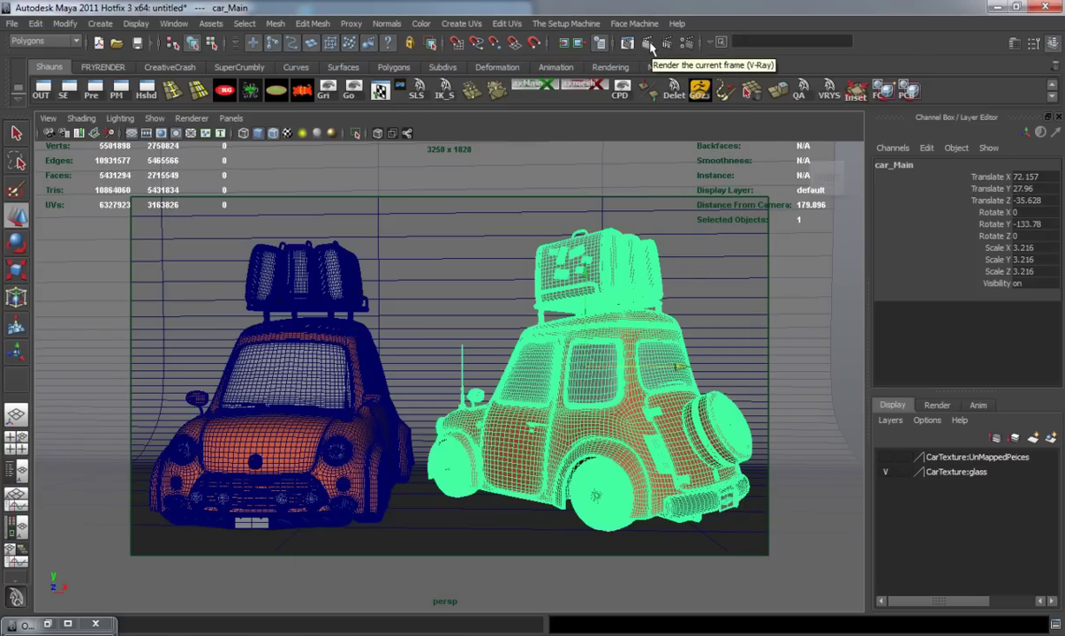